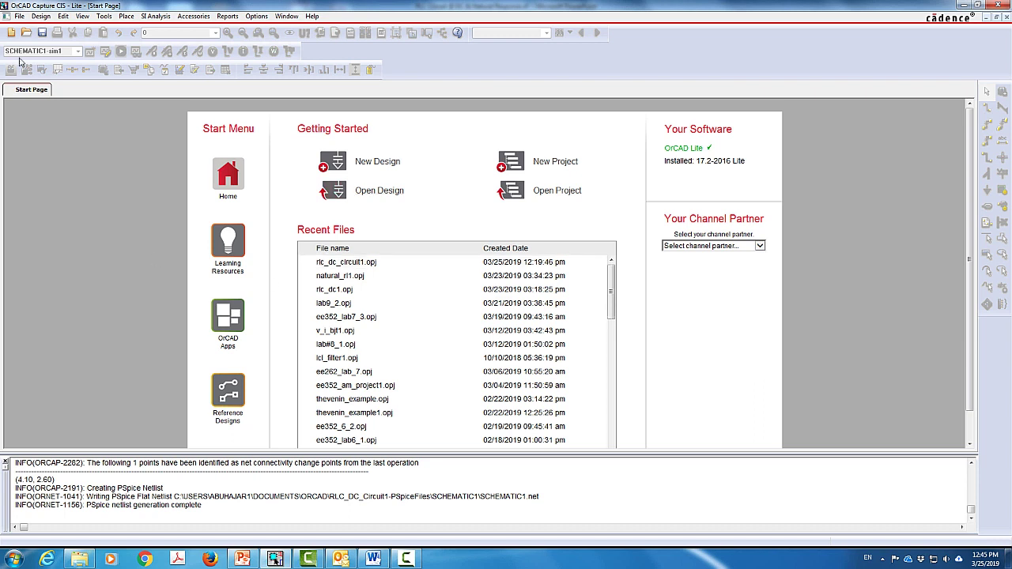
Step: Create the PSpice Analog project RLC_DC_CIR1 from a blank project, opening an empty PAGE1
left_click(19, 17)
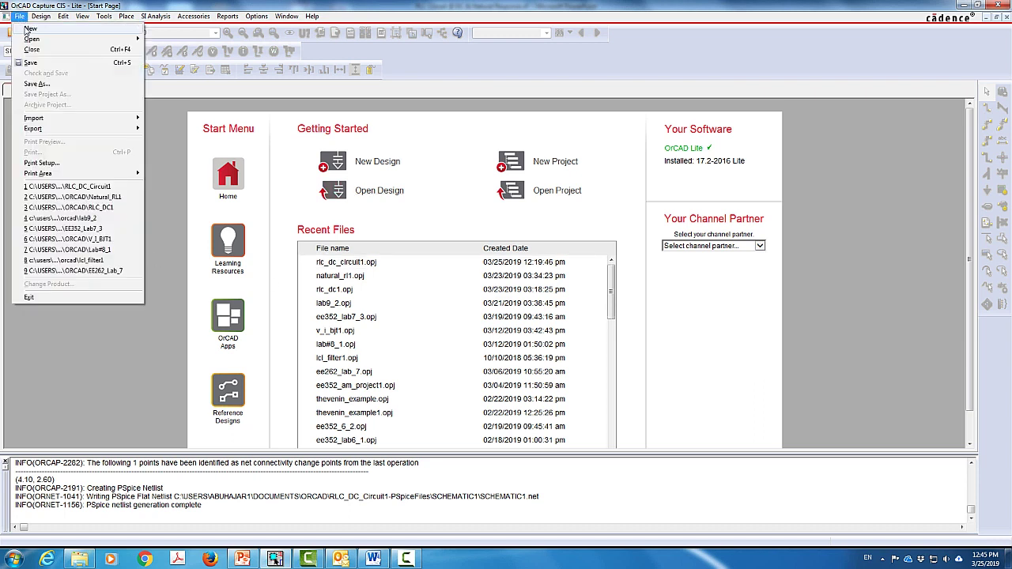
mouse_move(26, 30)
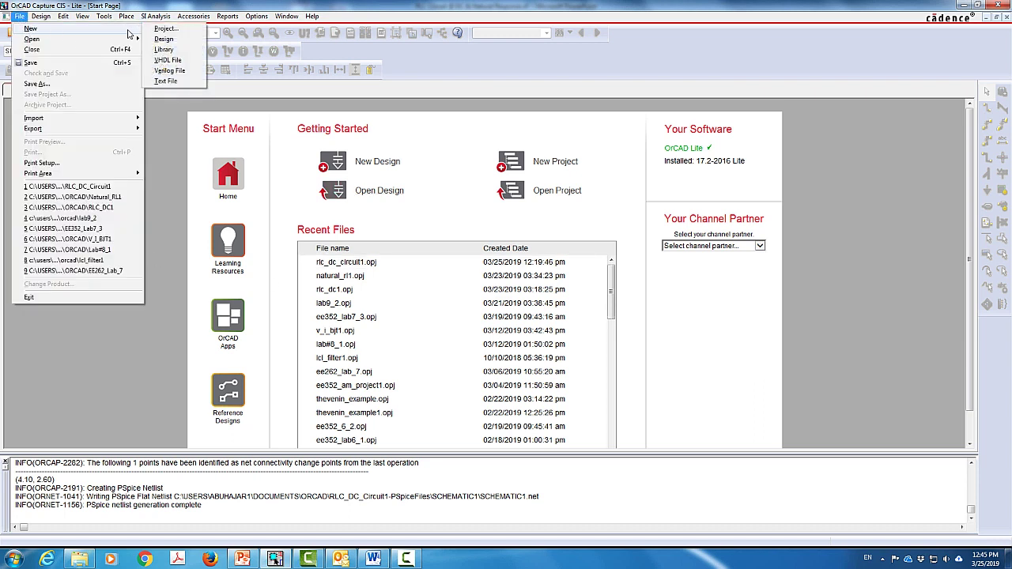
left_click(165, 29)
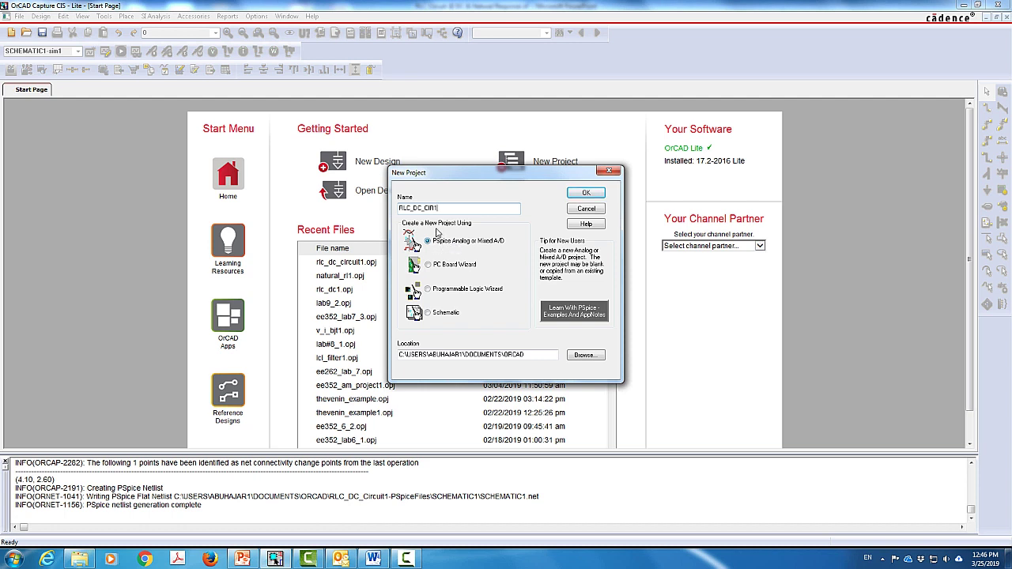
left_click(586, 193)
left_click(396, 295)
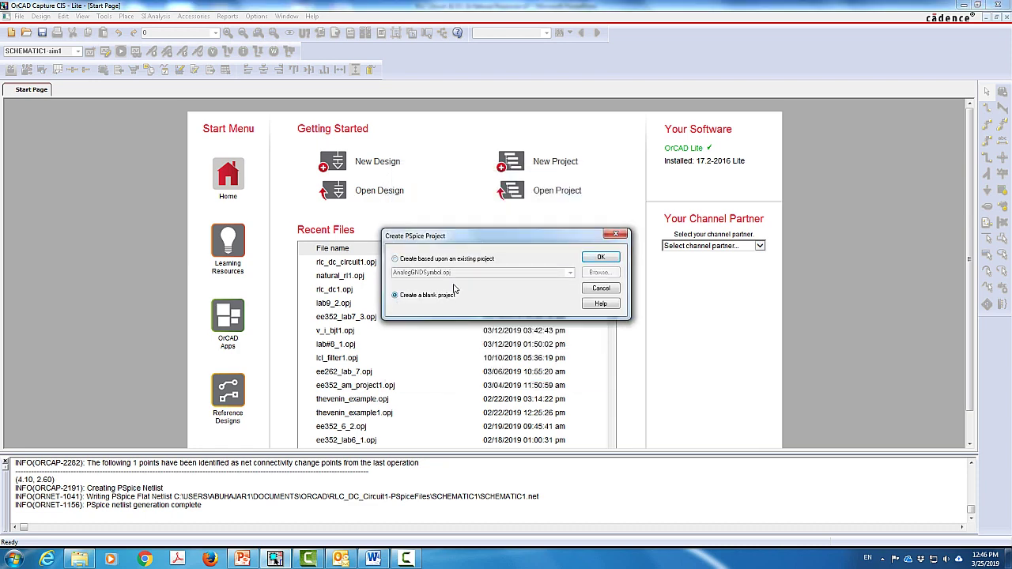
left_click(598, 258)
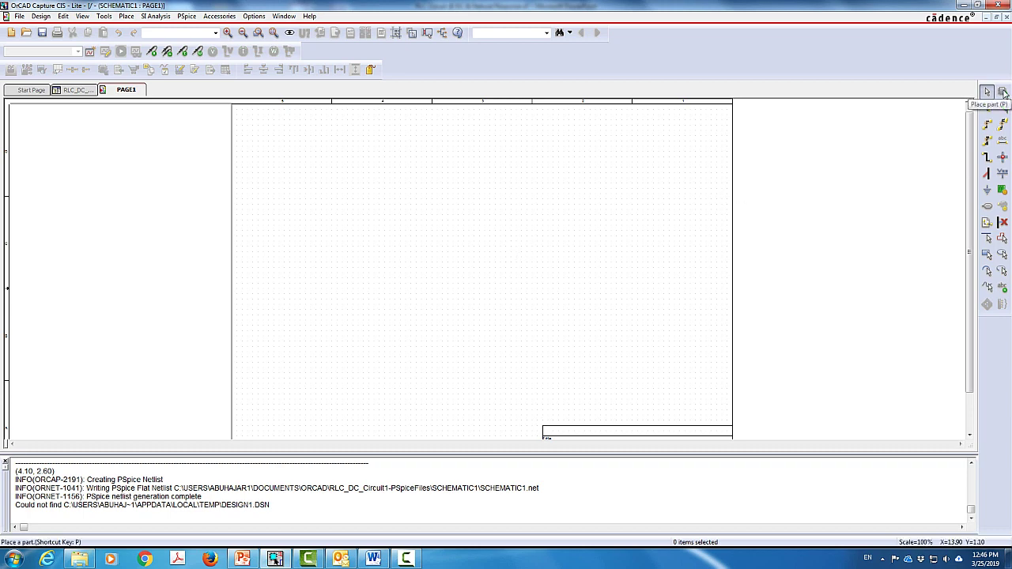
Step: Place two VDC sources, V1 and V2, side by side on PAGE1
left_click(1002, 93)
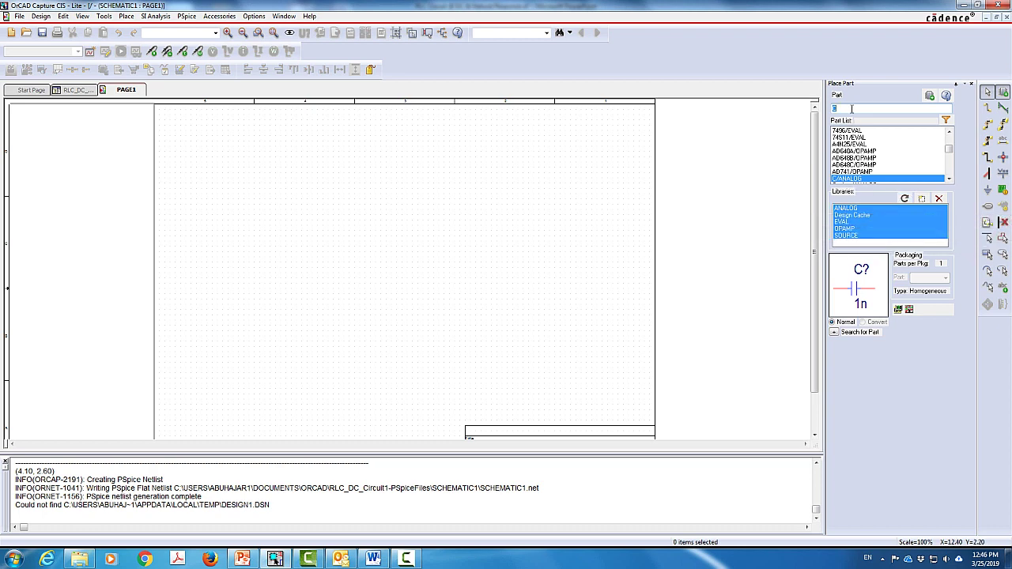
key("BackSpace")
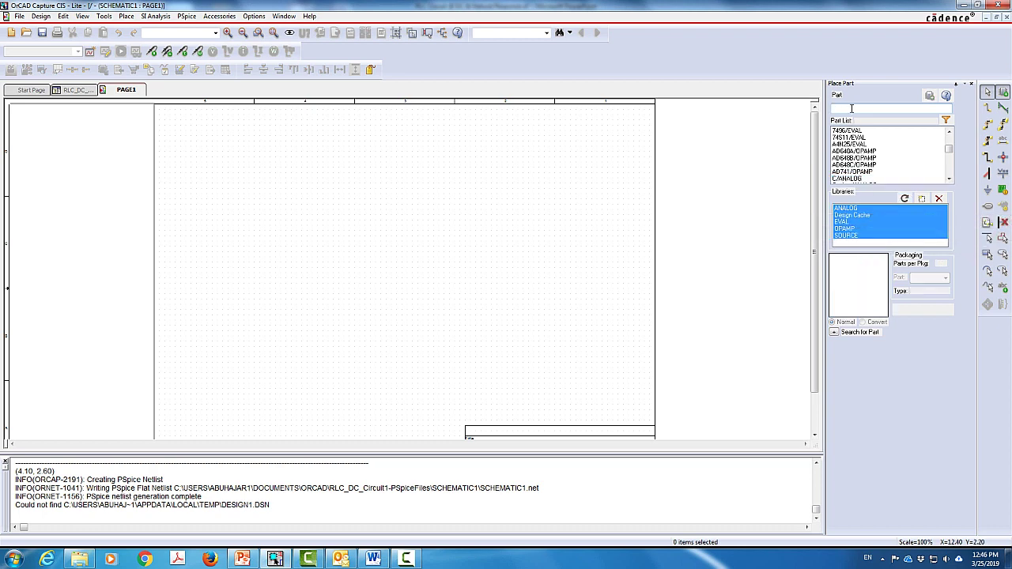
type("V")
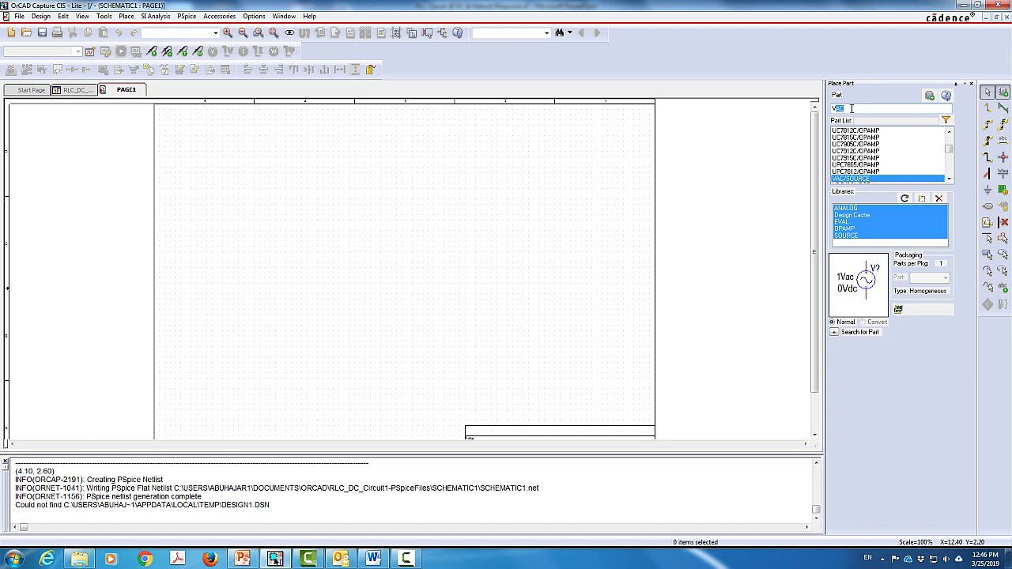
type("D")
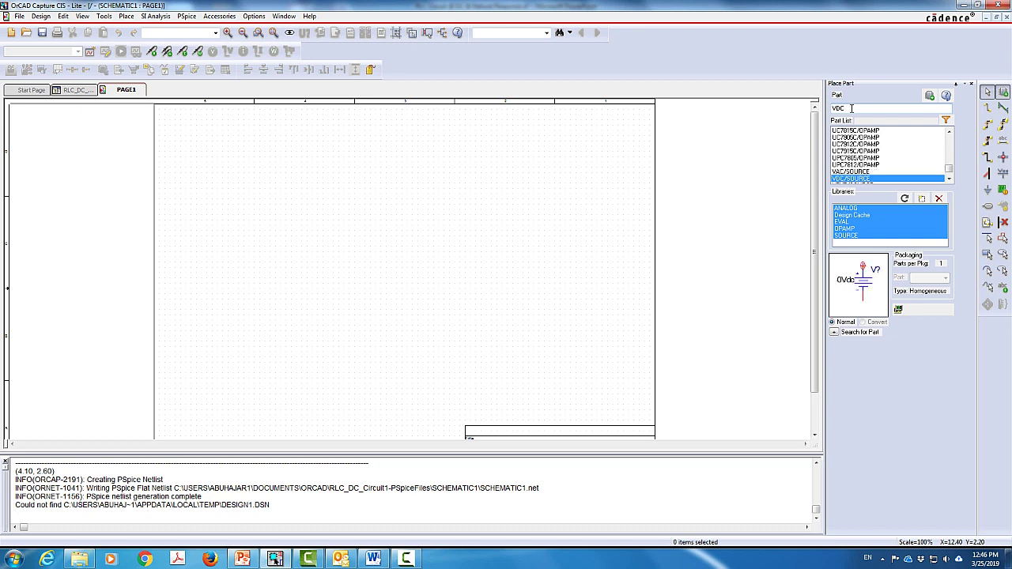
key("Return")
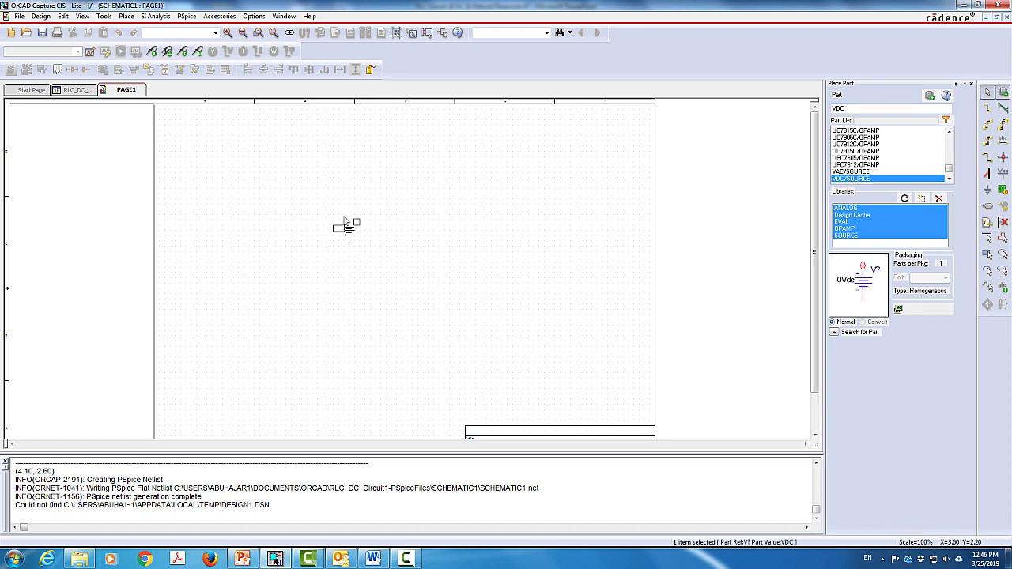
left_click(346, 212)
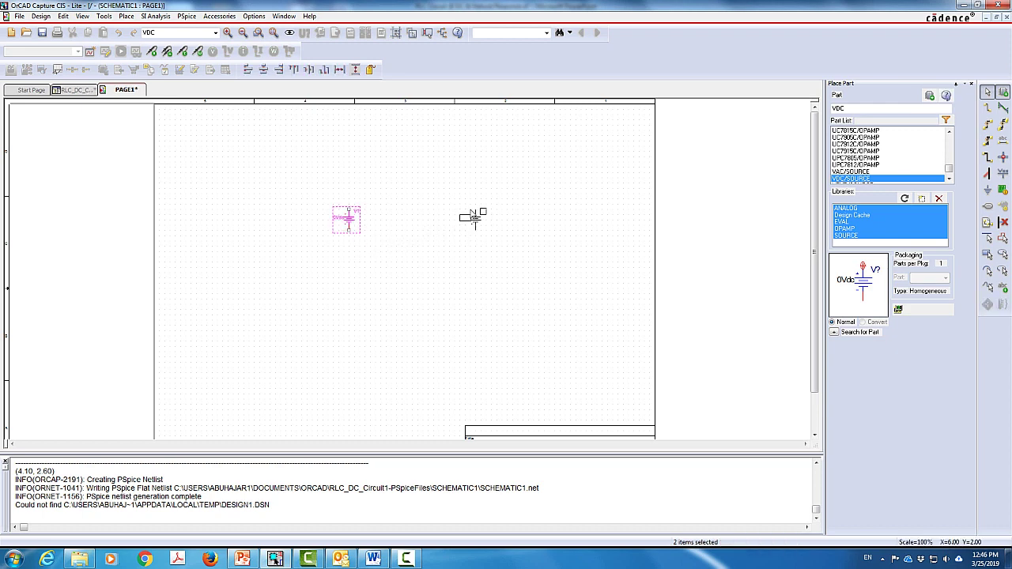
left_click(483, 212)
key("Escape")
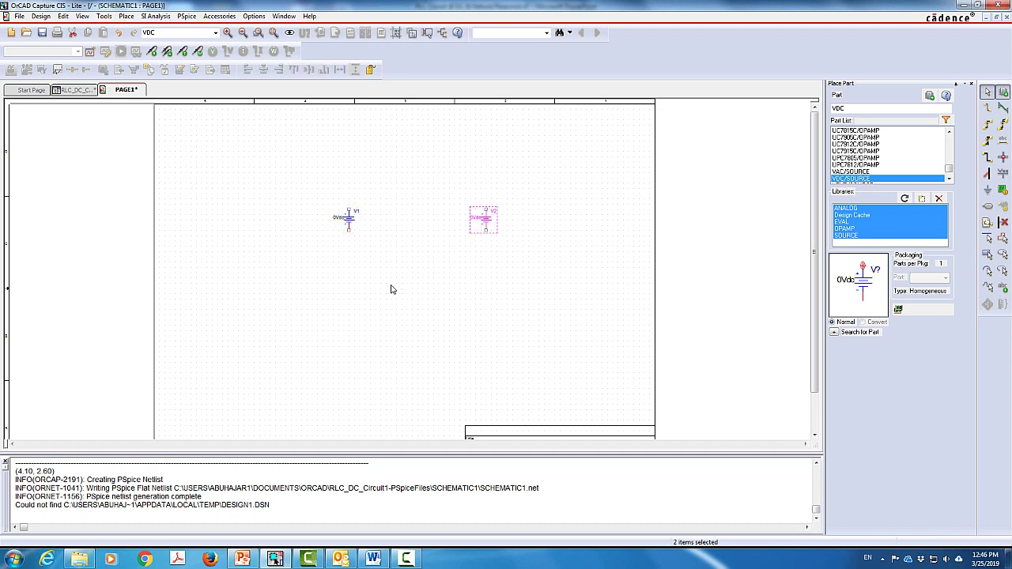
Step: Set V1's value to 12 V and edit V2's voltage value
double_click(335, 219)
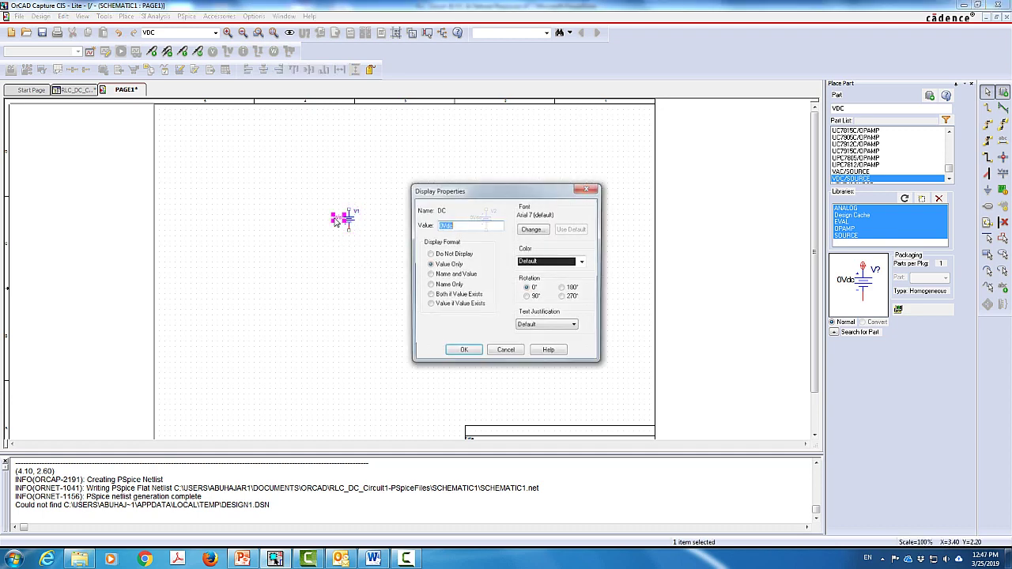
key("End")
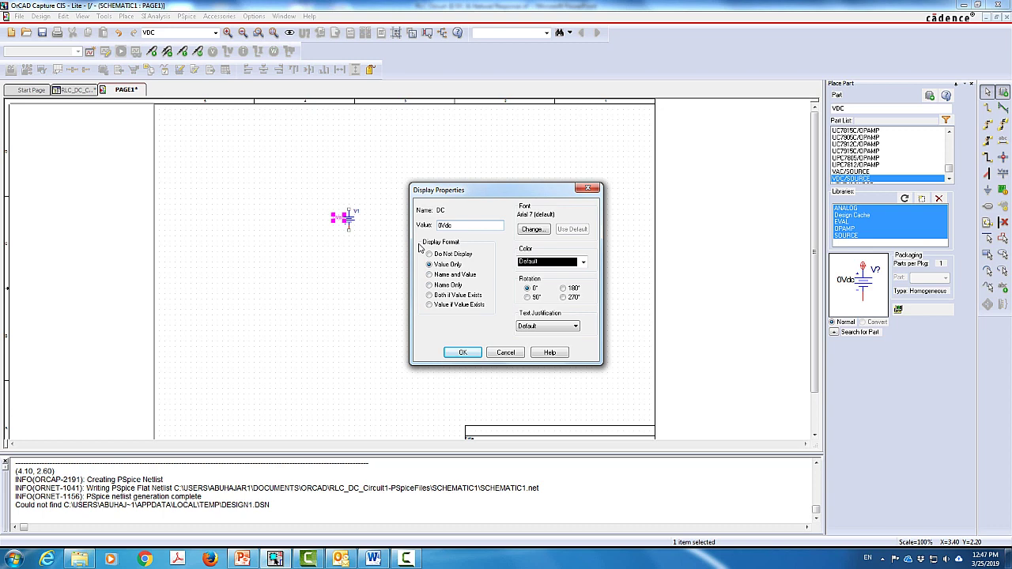
key("Return")
double_click(472, 218)
key("End")
key("Return")
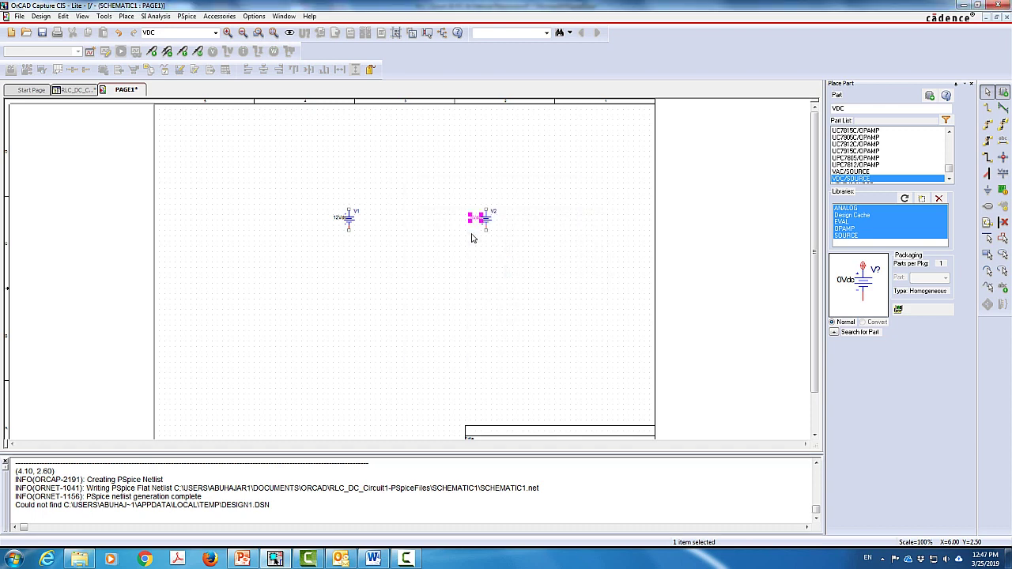
Step: Search the part library for the resistor R
left_click(868, 110)
key("BackSpace")
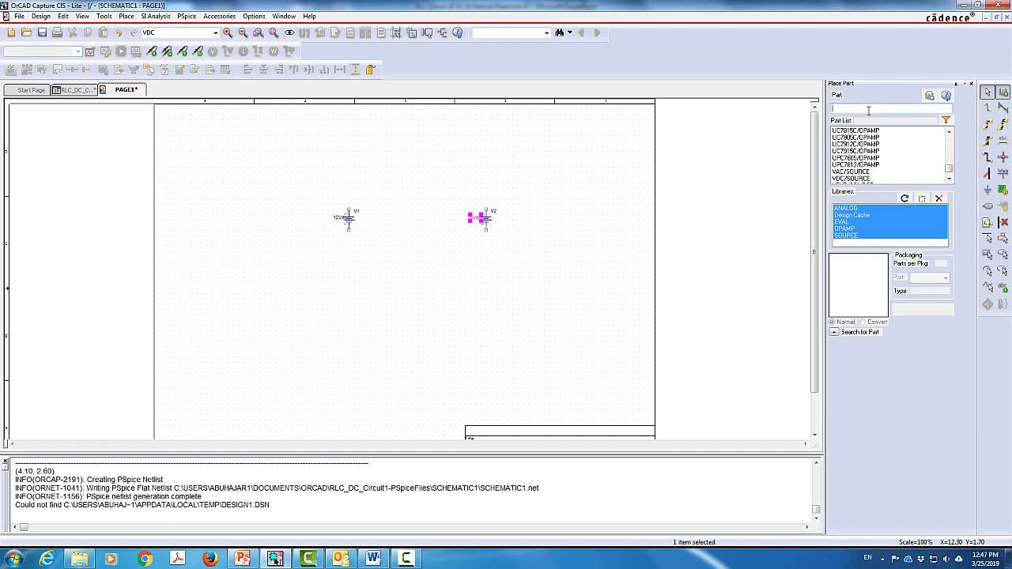
type("R")
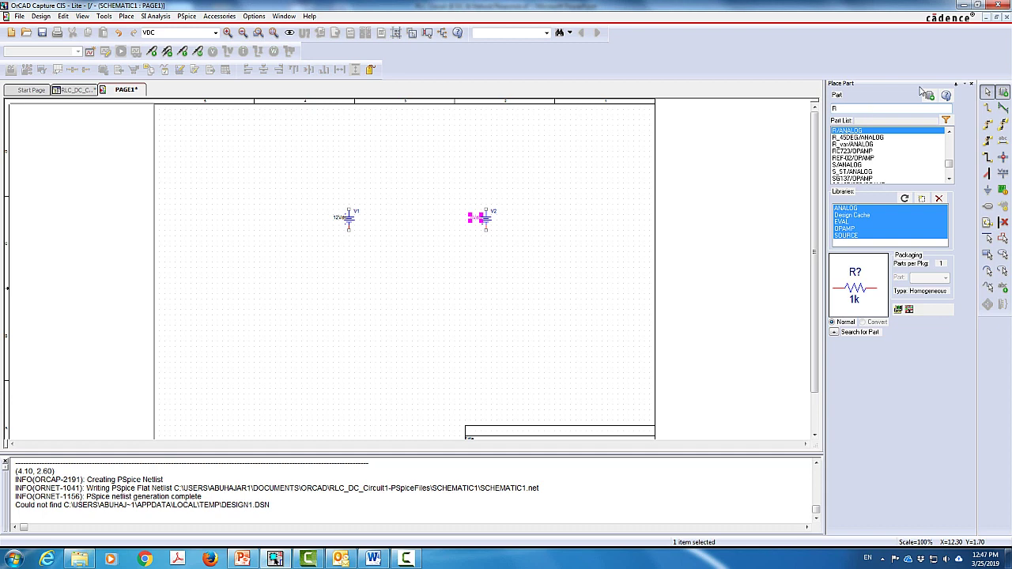
Step: Place resistors R1 beside V1, R2 beside V2, and a rotated R3 above V2
double_click(870, 132)
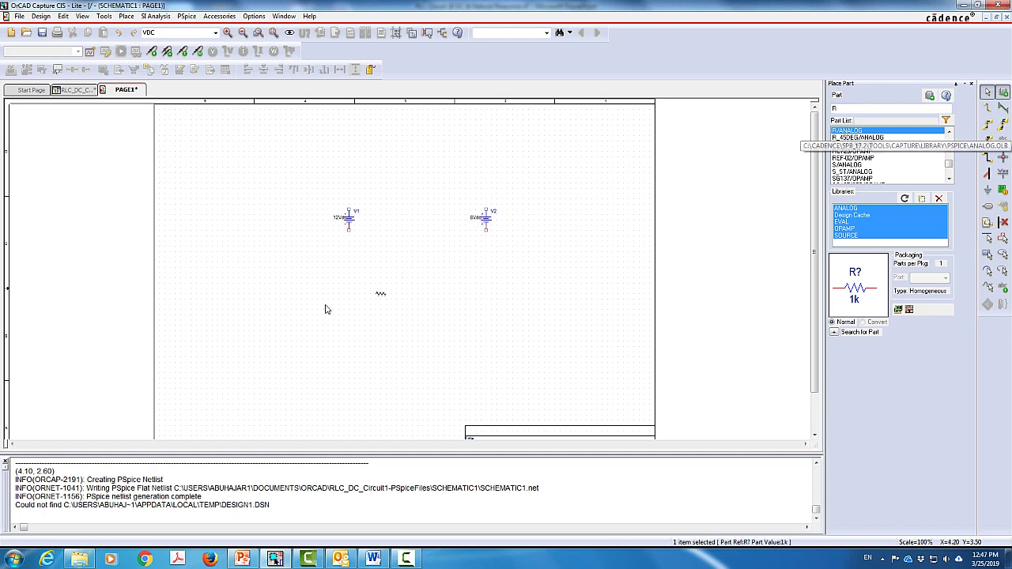
left_click(375, 204)
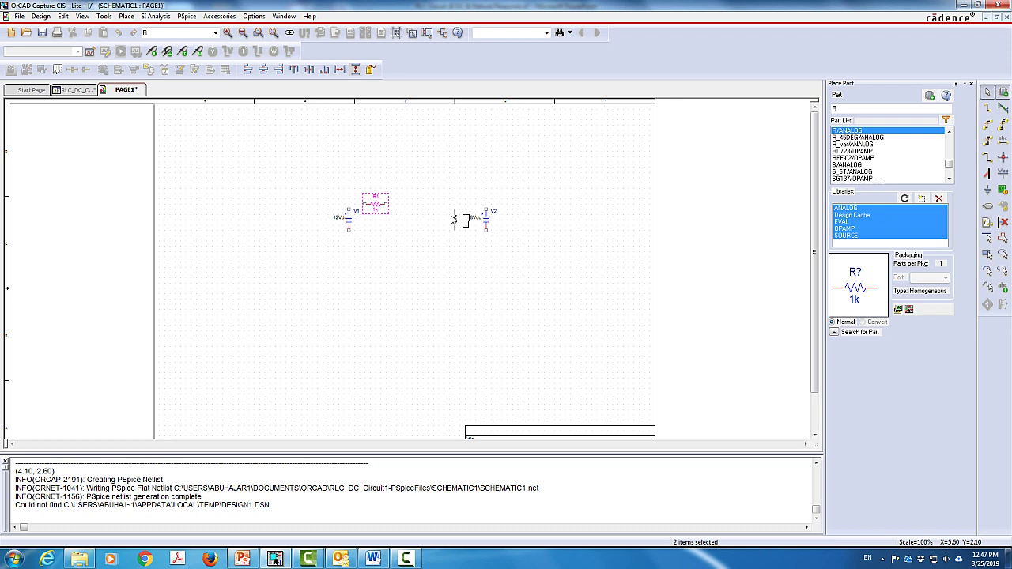
left_click(453, 219)
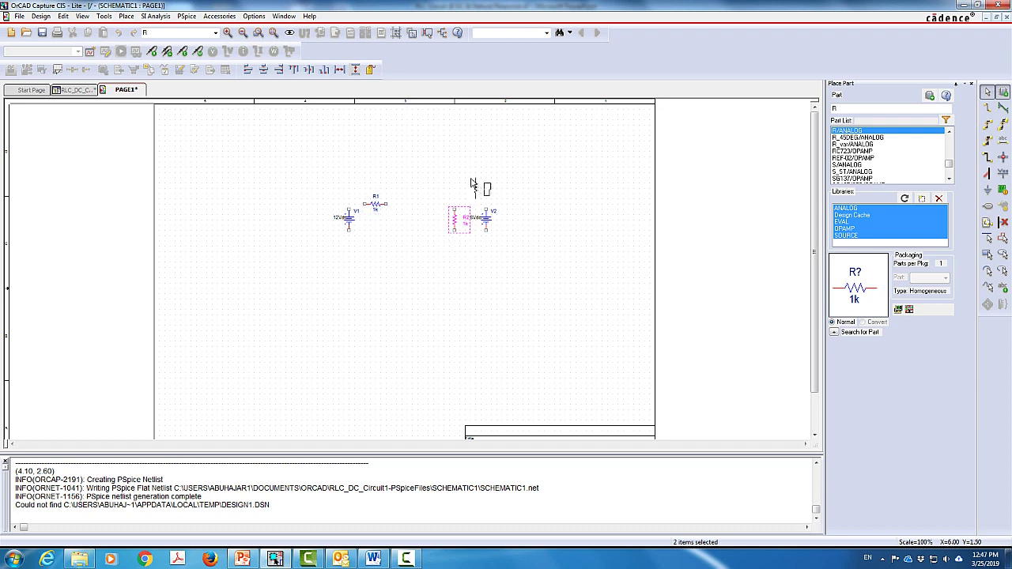
key("r")
left_click(468, 199)
key("Escape")
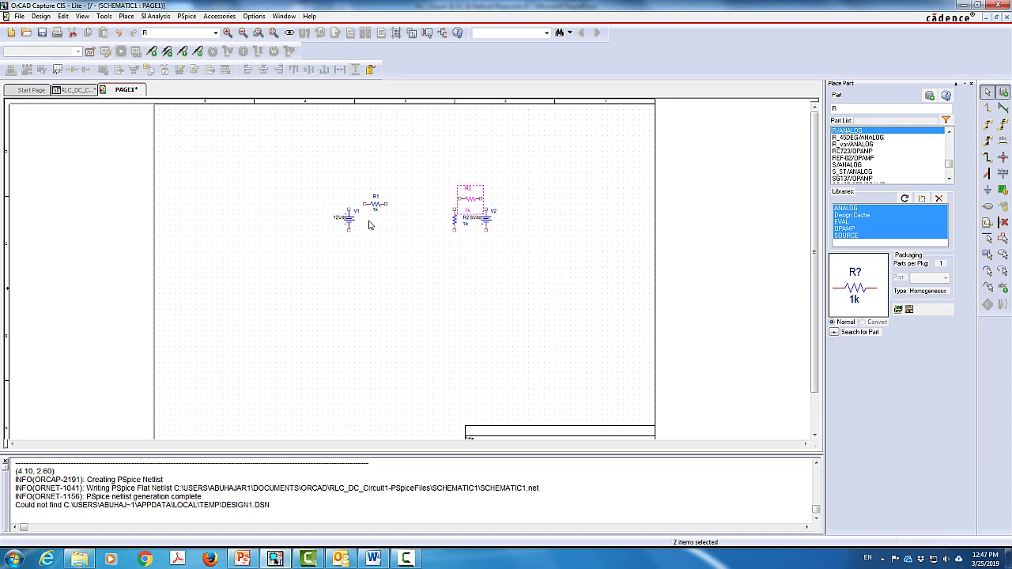
Step: Set the resistor values: R1 10k, R2 4.7k, R3 2.2k
double_click(375, 208)
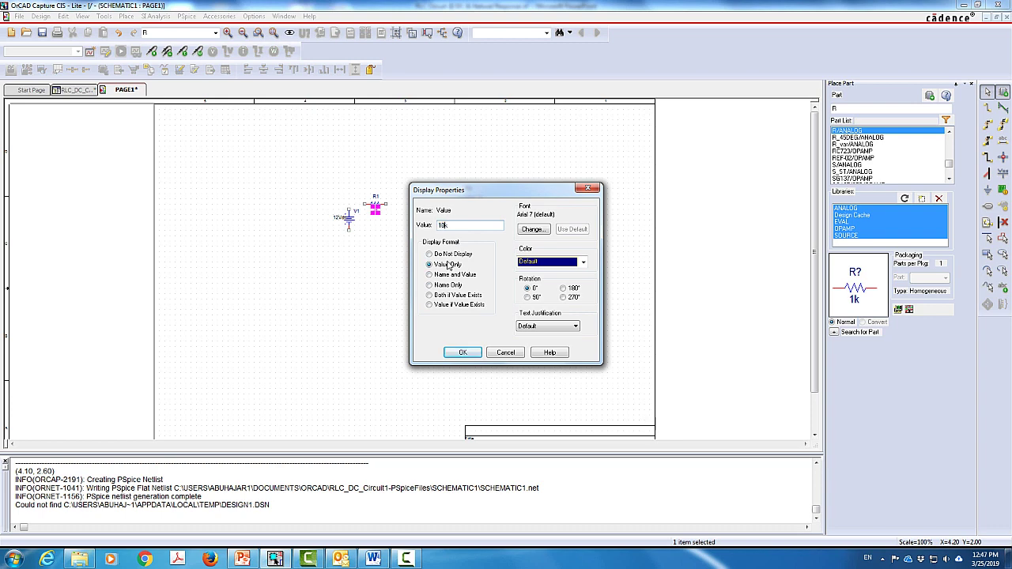
key("Return")
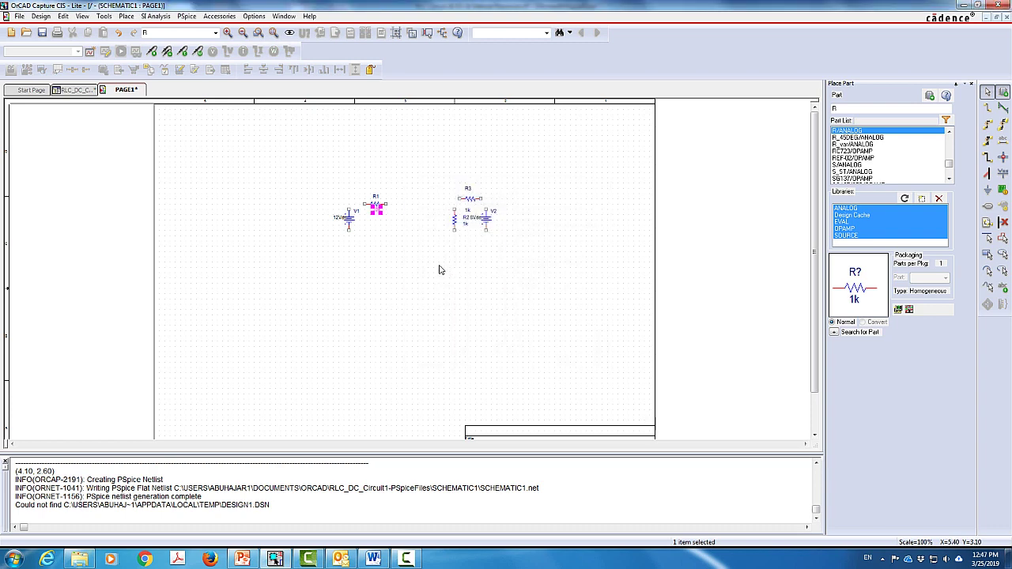
double_click(466, 225)
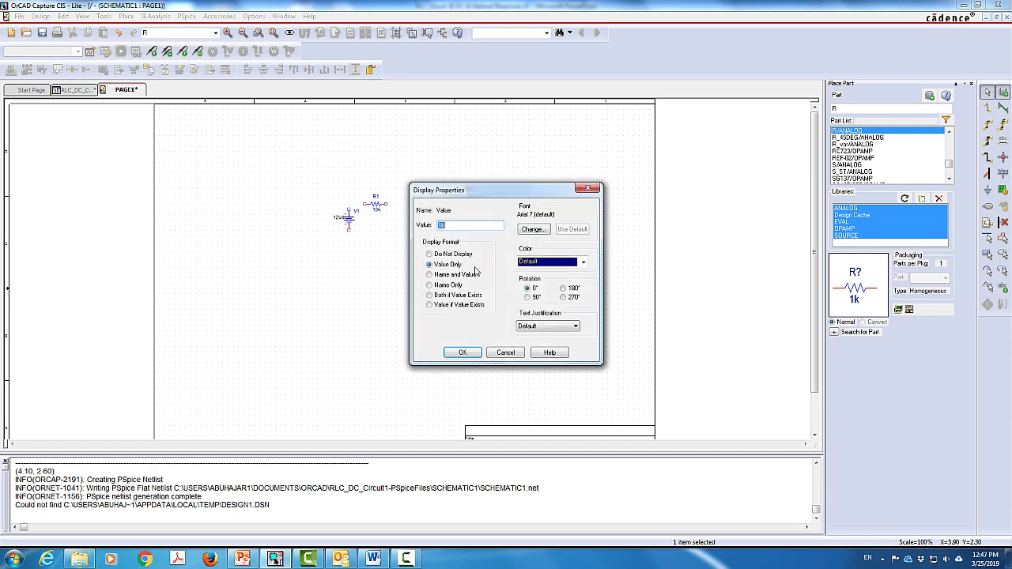
key("End")
key("Return")
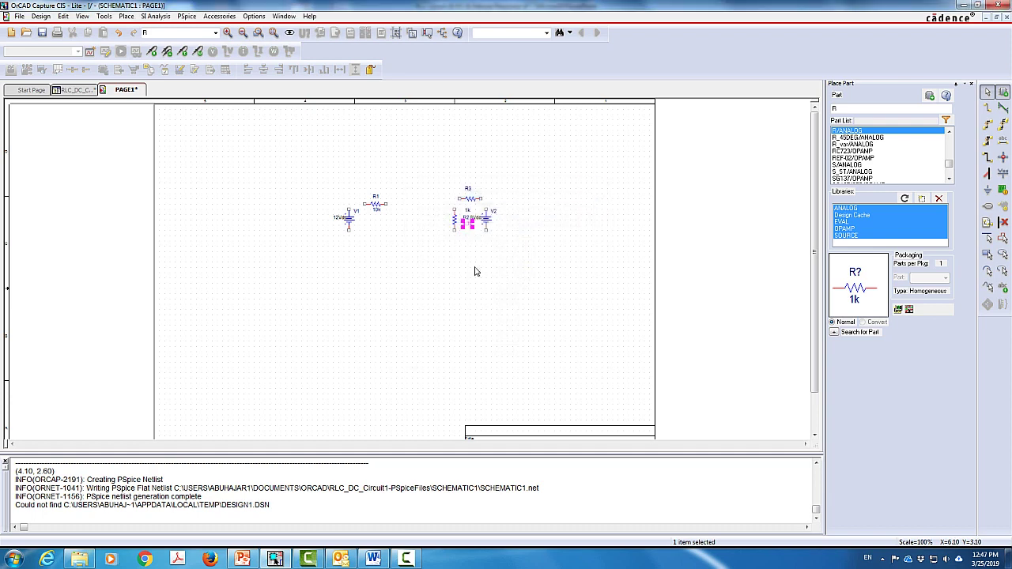
left_click(468, 212)
left_click_drag(468, 212, 468, 209)
double_click(472, 210)
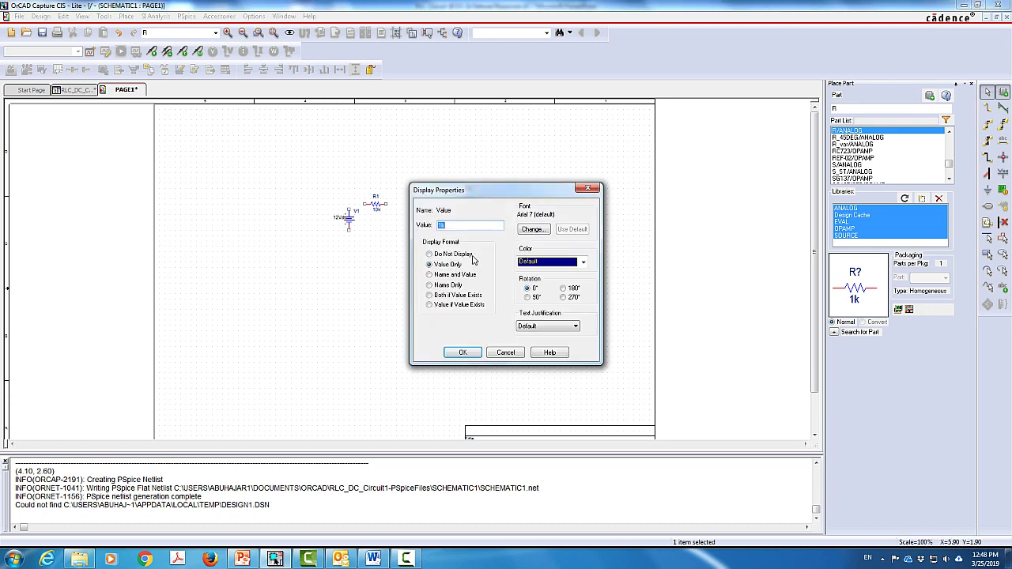
left_click(441, 226)
type("2.2")
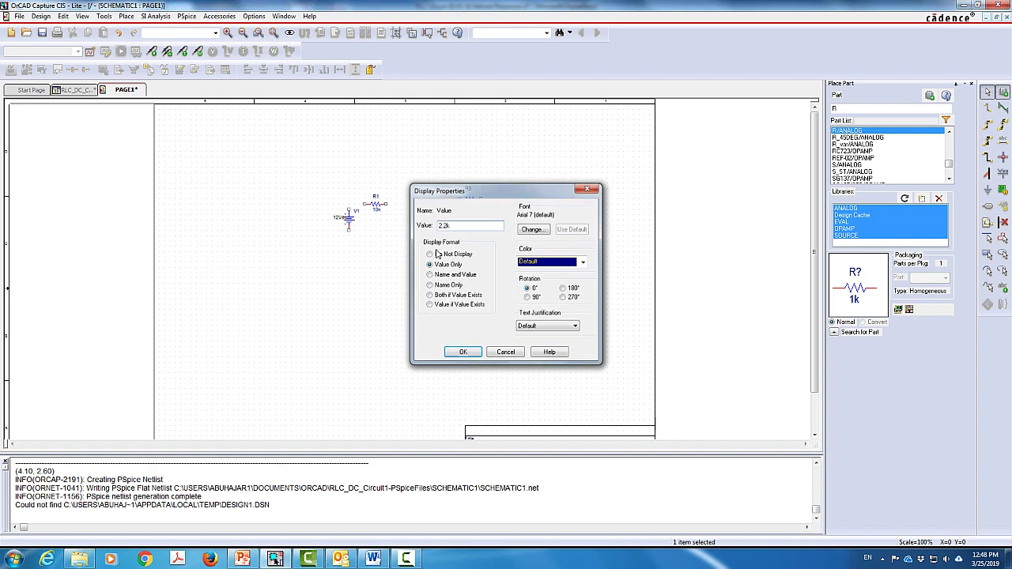
key("Return")
Step: Rearrange R2 beside the 8Vdc source V2 and reposition V2
left_click(439, 251)
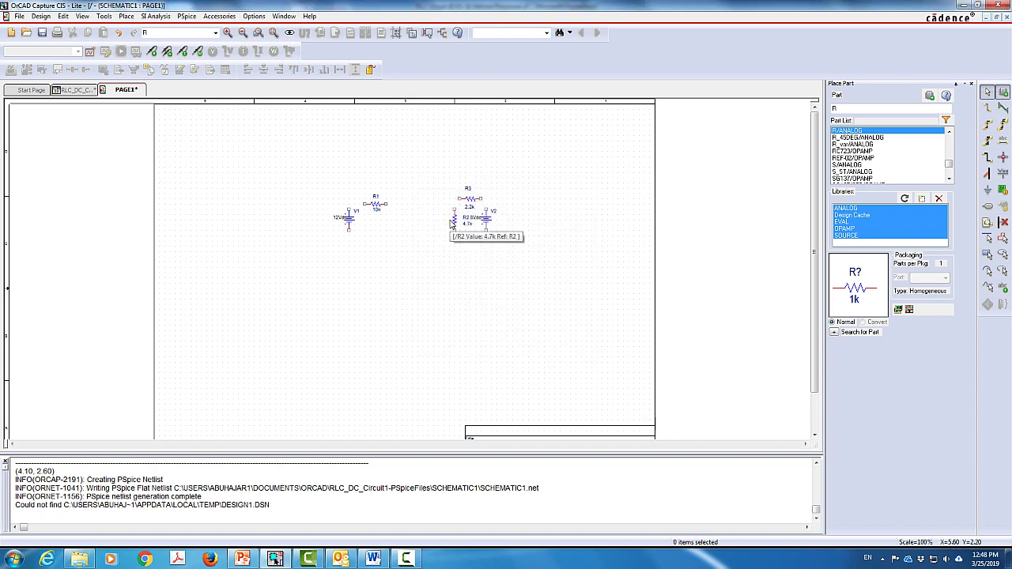
left_click_drag(452, 226, 492, 221)
left_click(469, 201)
left_click(479, 280)
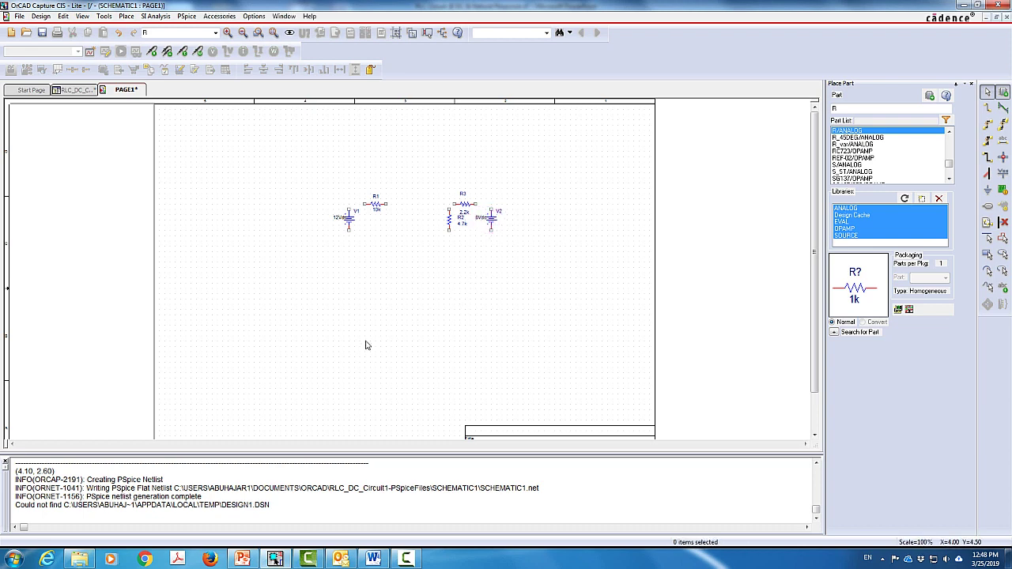
left_click(874, 105)
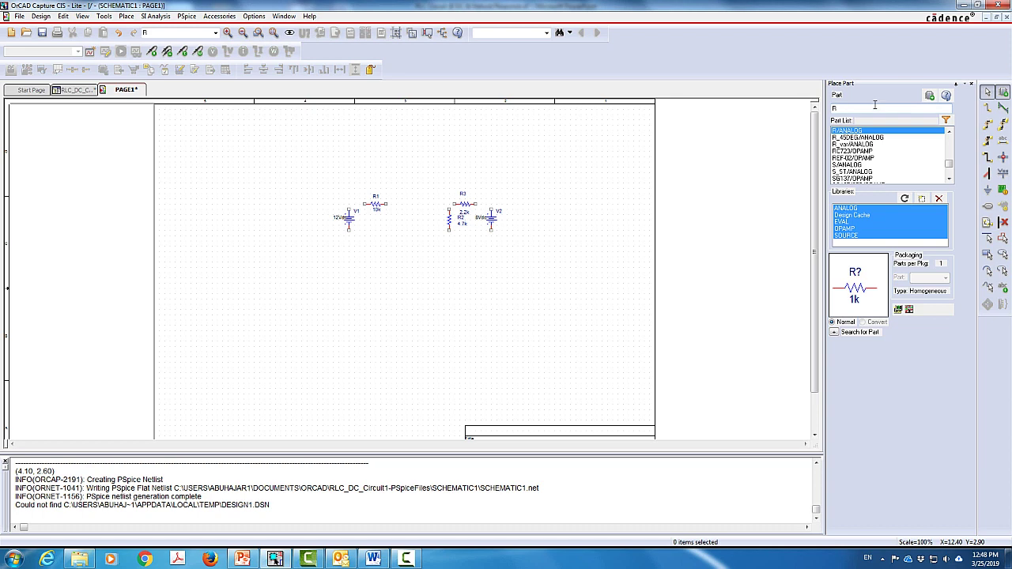
key("BackSpace")
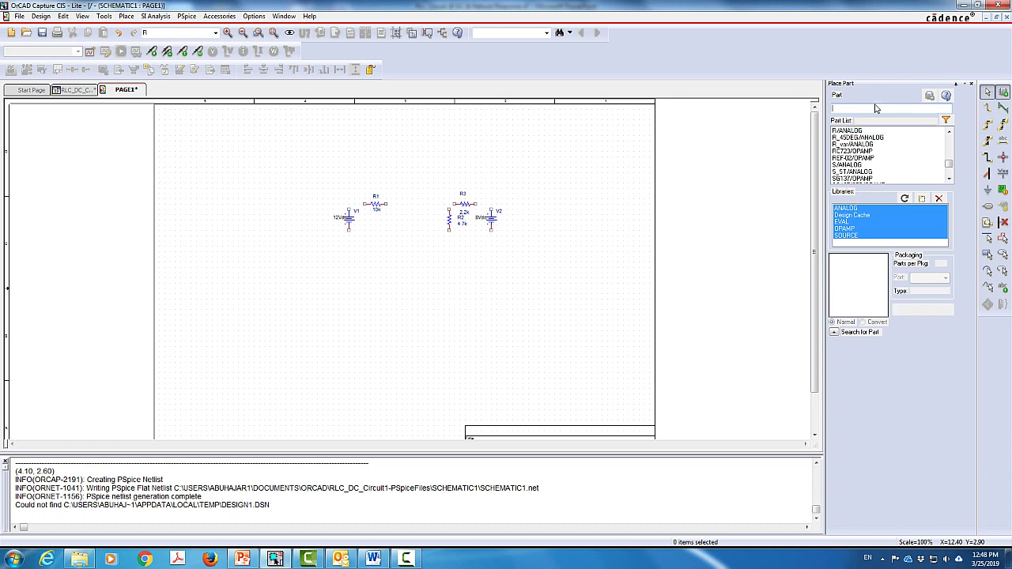
Step: Place inductor L/ANALOG as L1 between R1 and R3 and change 10uH to 1mH
type("L")
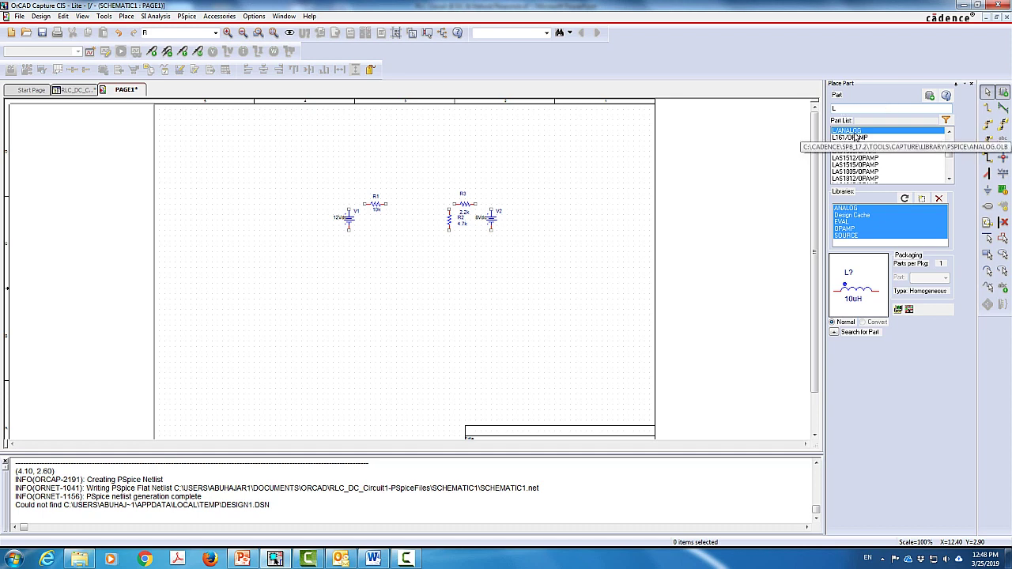
double_click(852, 131)
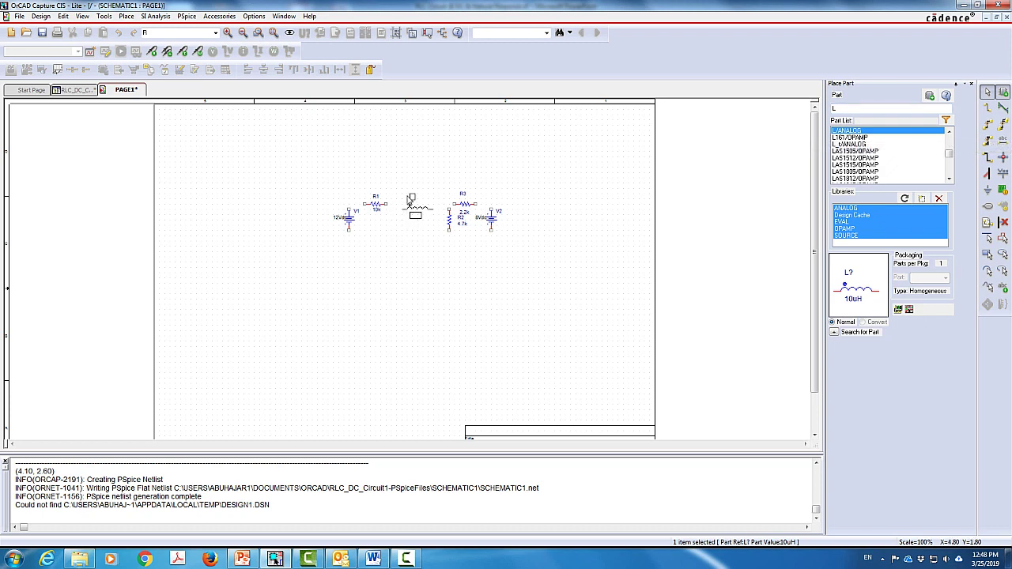
left_click(407, 196)
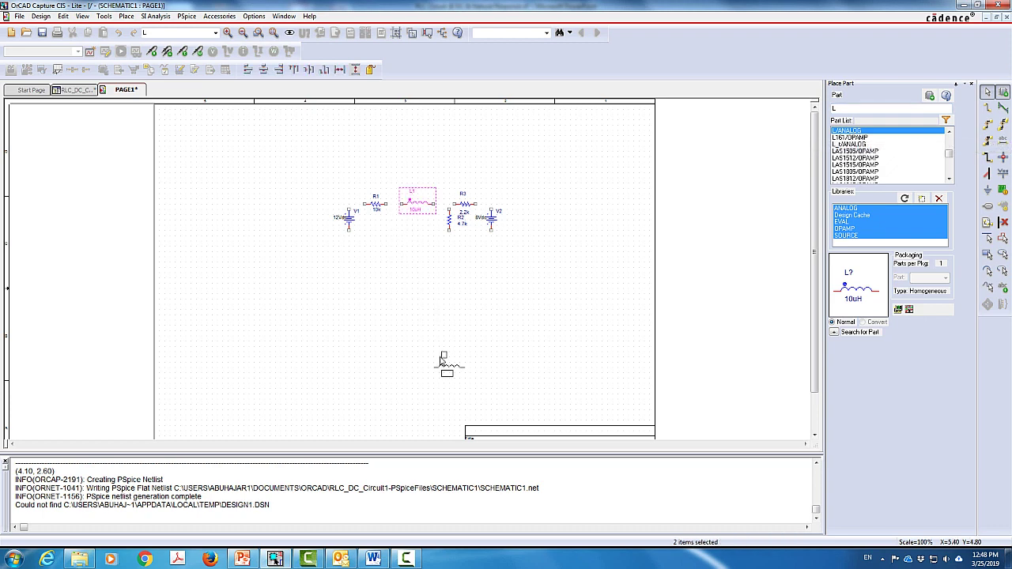
key("Escape")
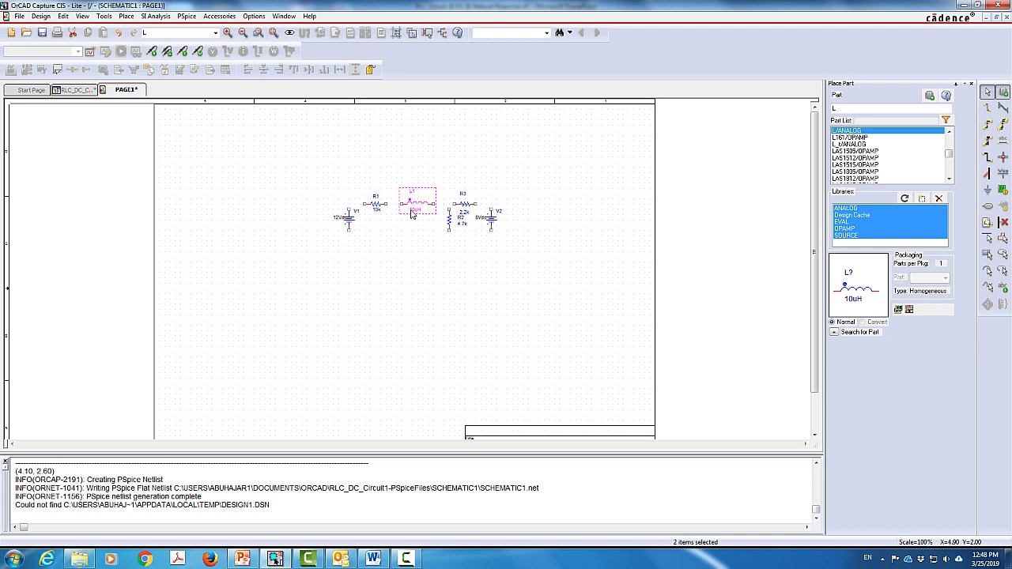
double_click(417, 211)
left_click(447, 227)
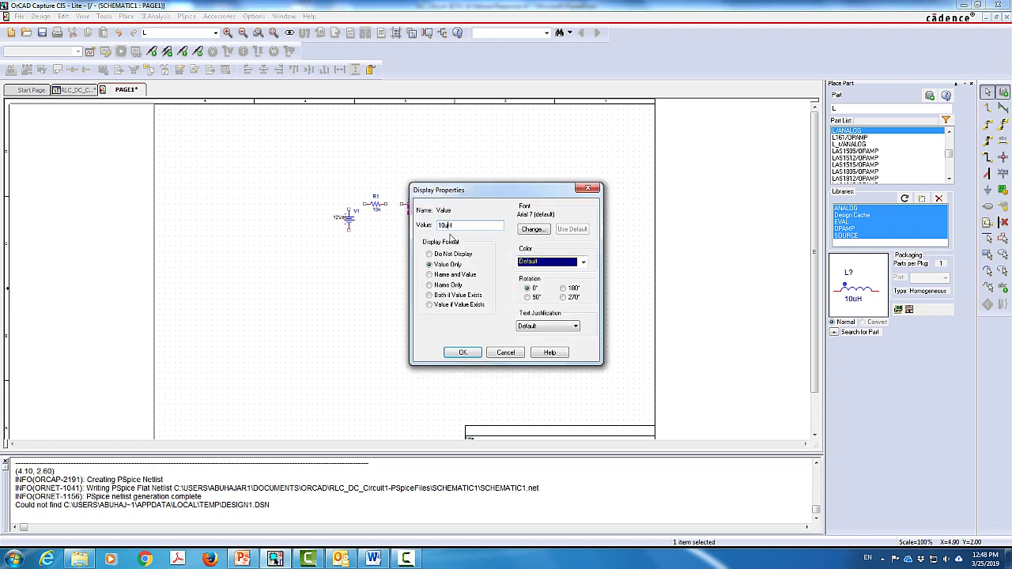
key("Return")
left_click(448, 256)
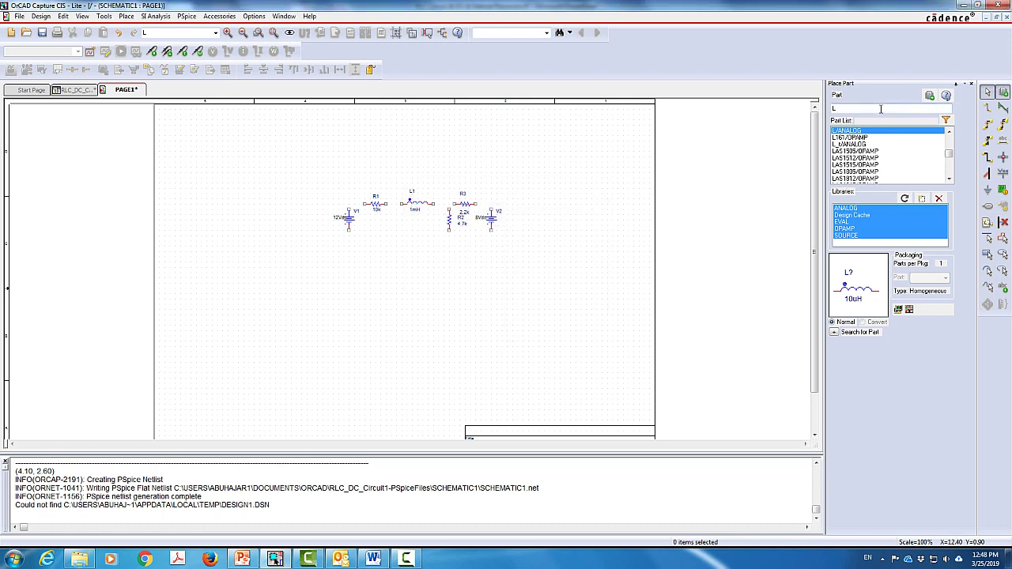
Step: Place capacitor C/ANALOG as C1 below L1 and change its value from 1n to 10u
key("BackSpace")
type("C")
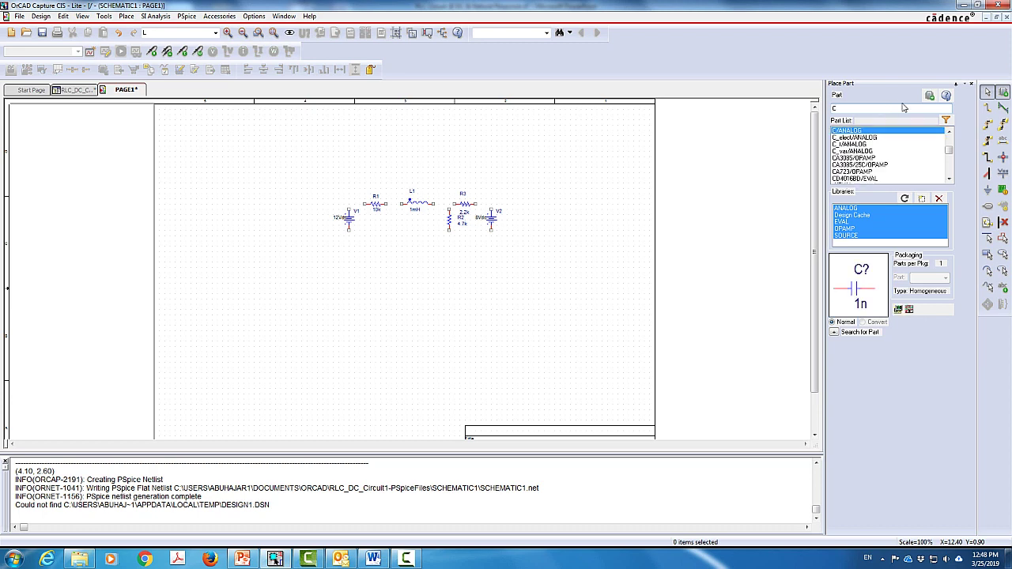
double_click(864, 131)
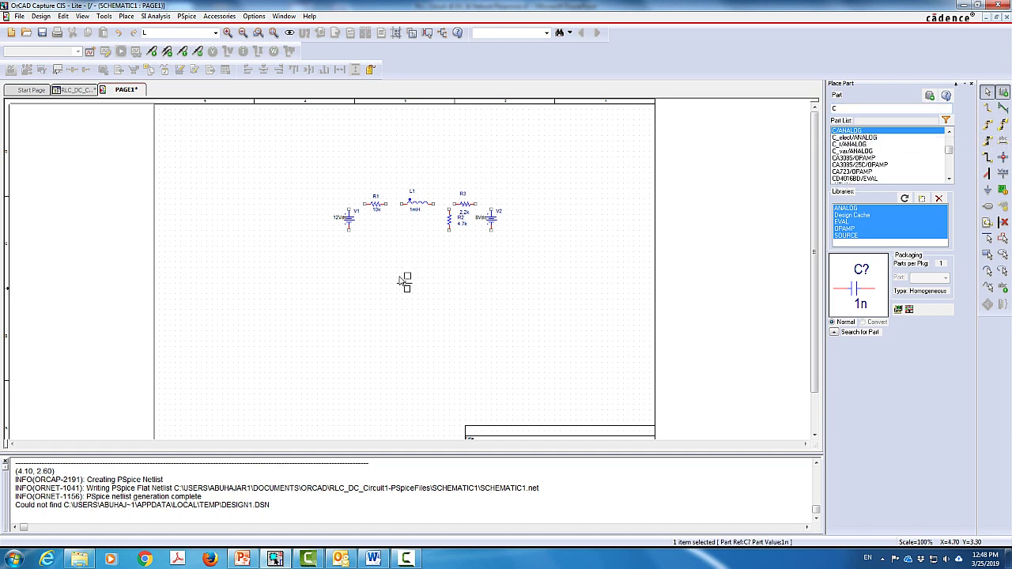
left_click(394, 222)
key("Escape")
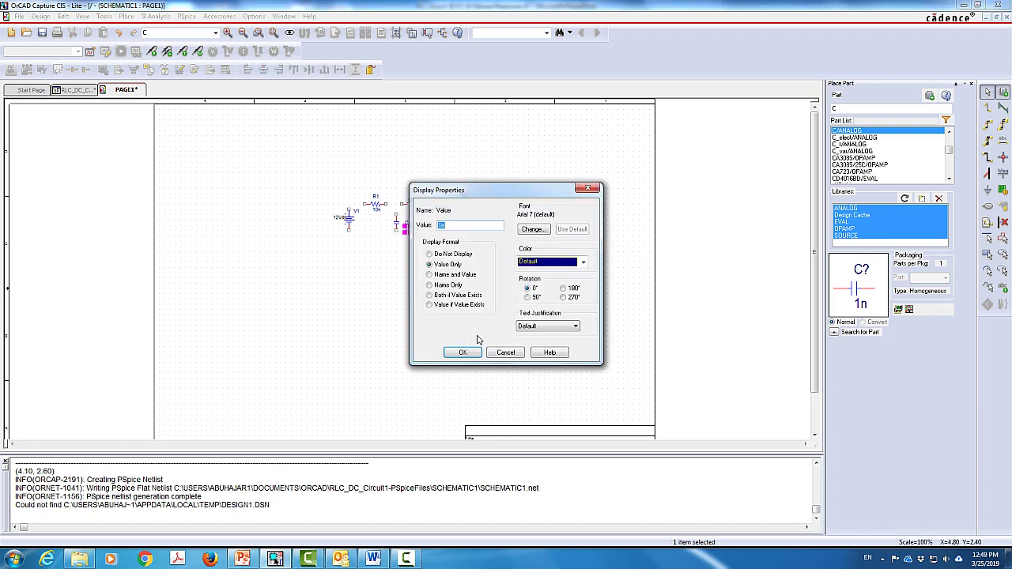
type("1")
key("Return")
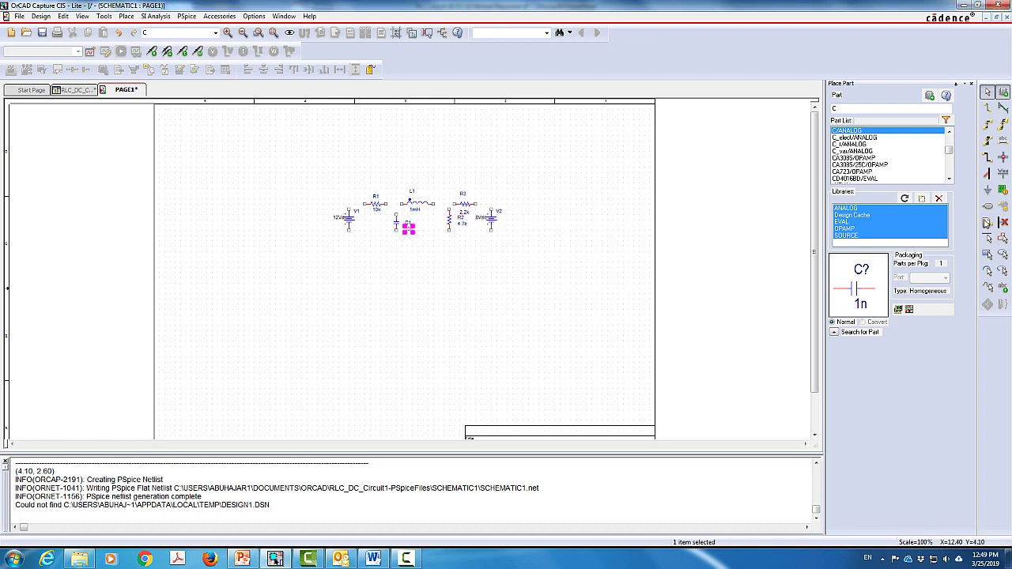
Step: Place the 0 ground symbol directly below capacitor C1
left_click(987, 190)
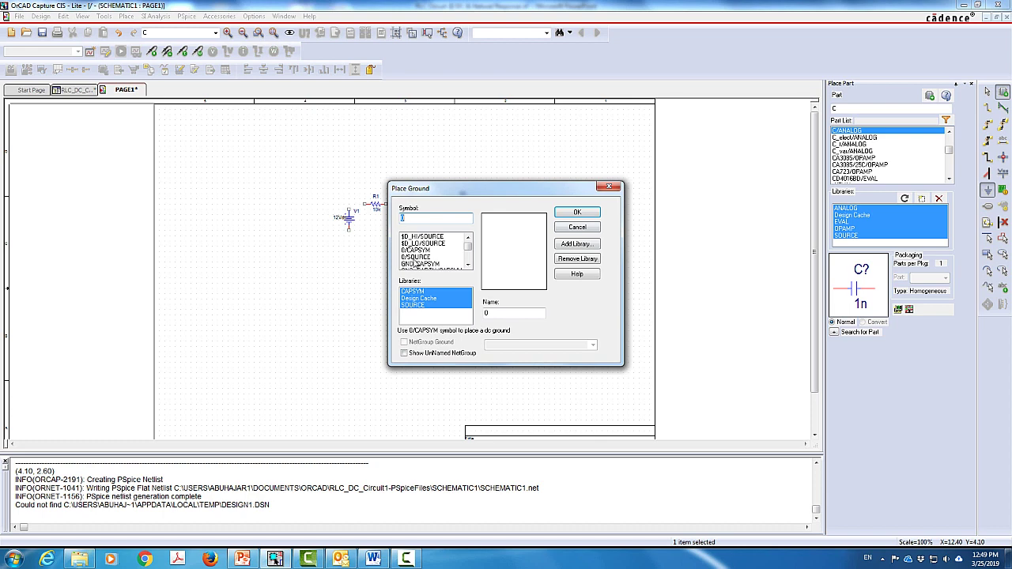
left_click(424, 249)
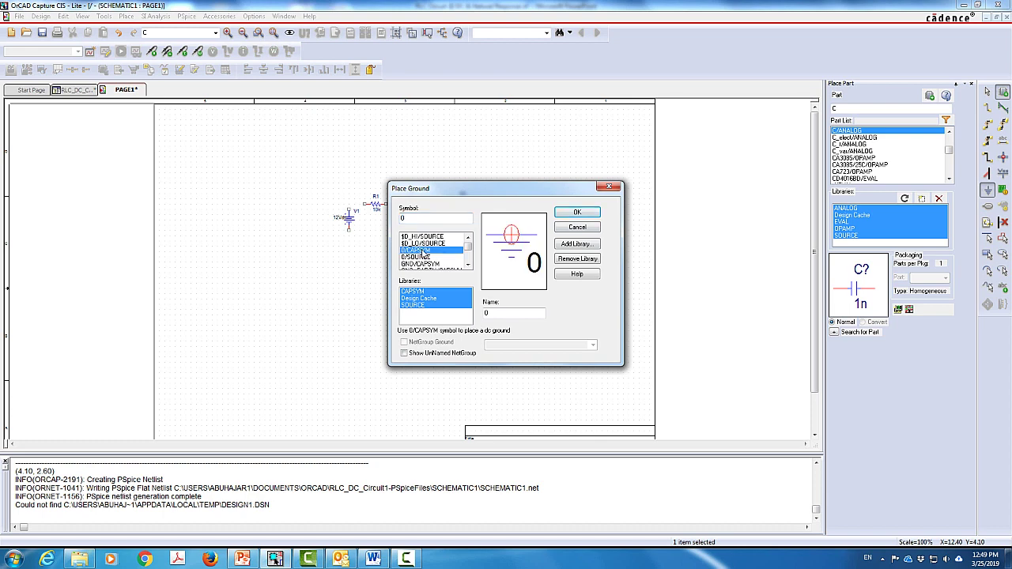
left_click(577, 213)
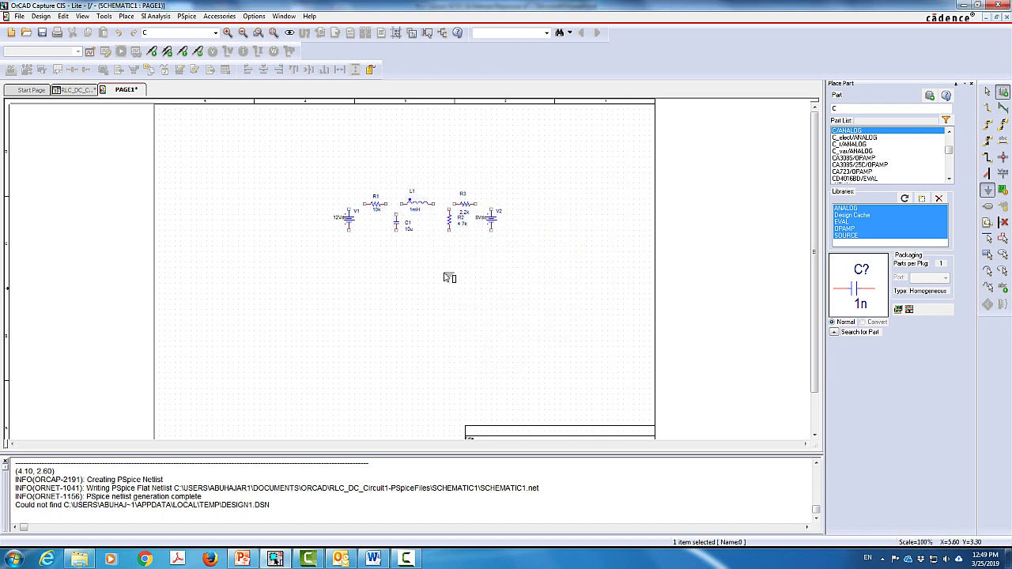
left_click(419, 254)
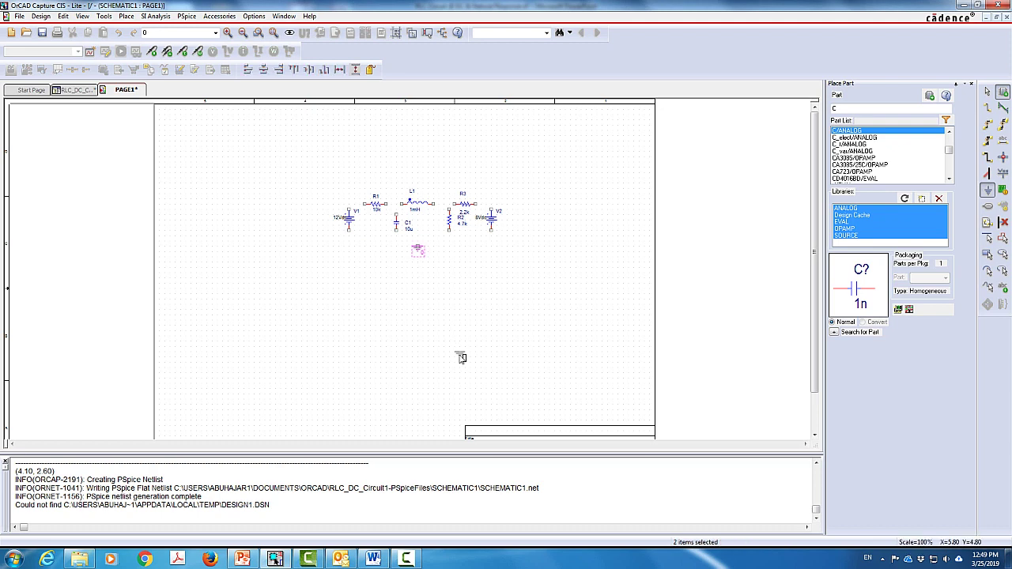
key("Escape")
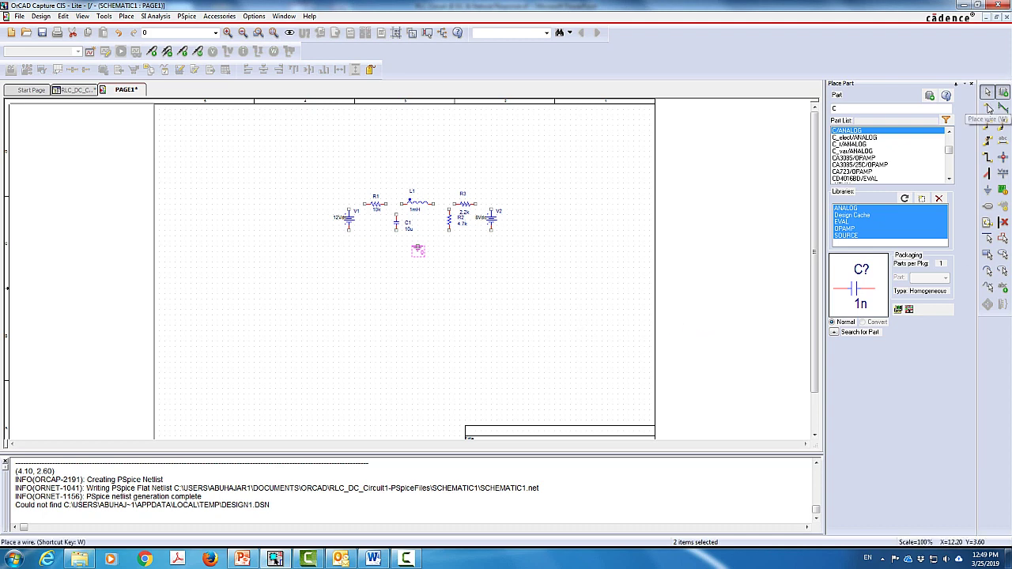
Step: Wire V1 to R1, R1 to L1, the R1–L1 junction to C1, and L1 to R3
left_click(989, 108)
left_click(348, 225)
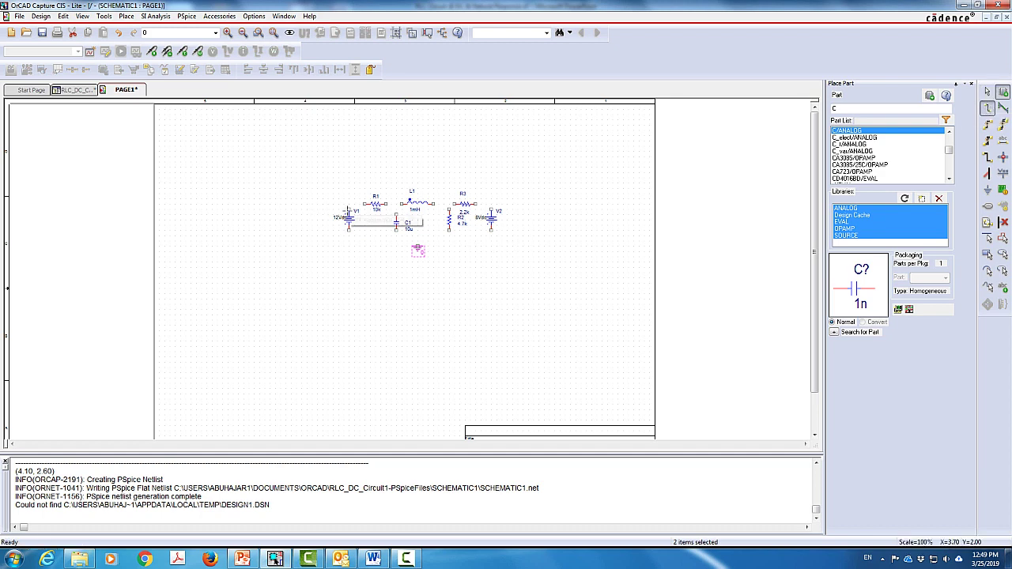
left_click(363, 204)
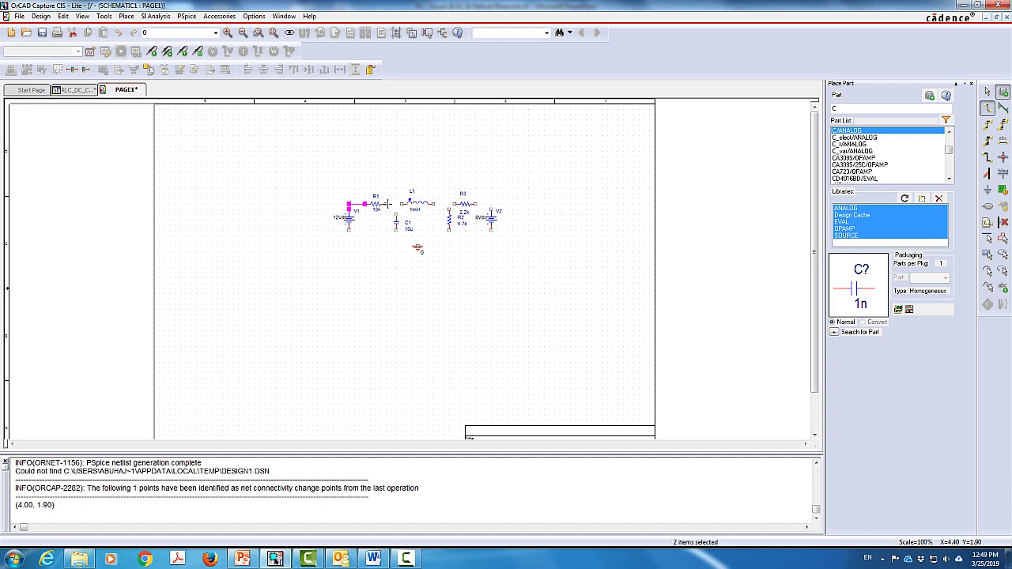
left_click(386, 204)
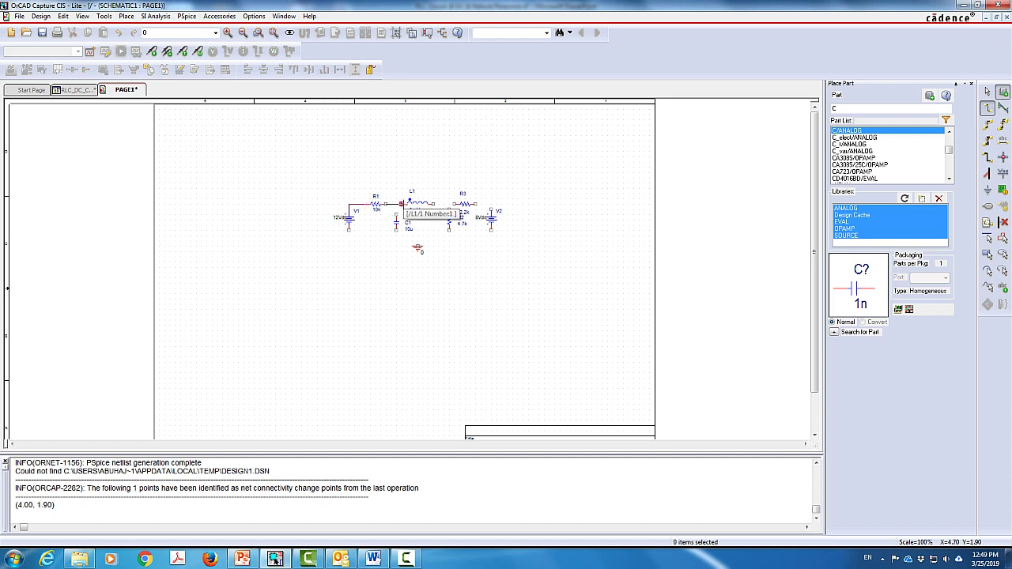
left_click(401, 204)
left_click(398, 206)
left_click(396, 214)
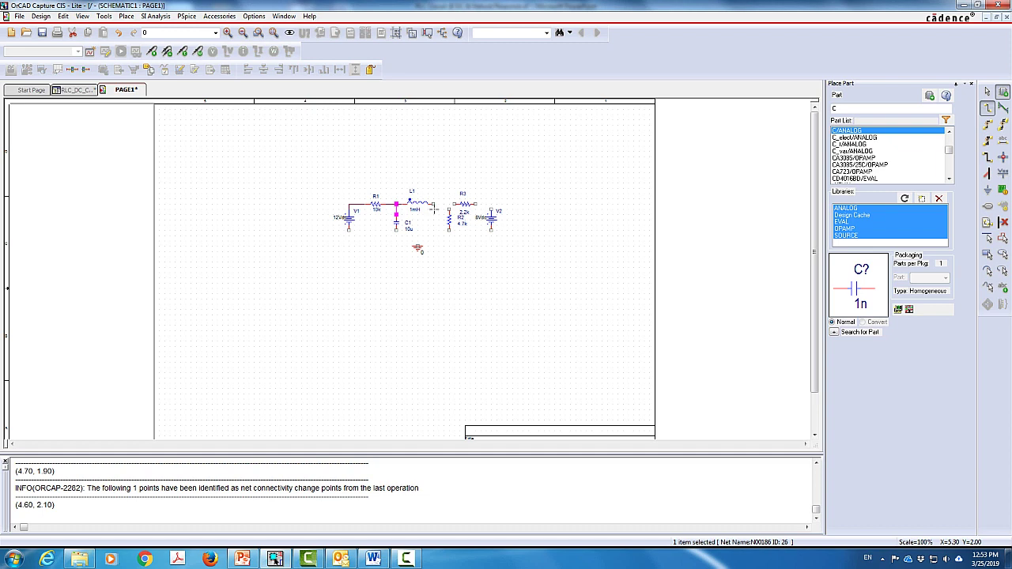
left_click(434, 204)
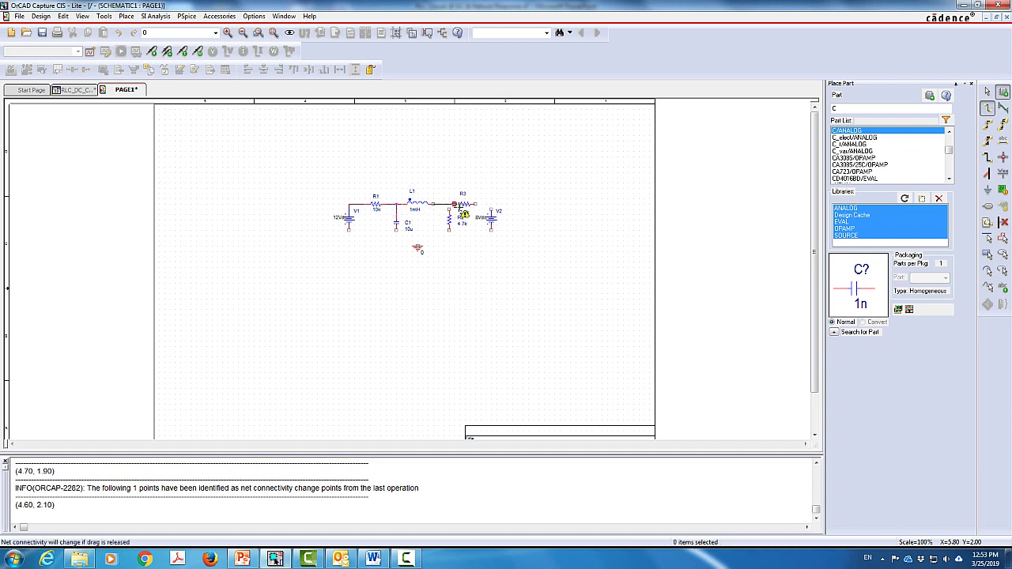
left_click(453, 204)
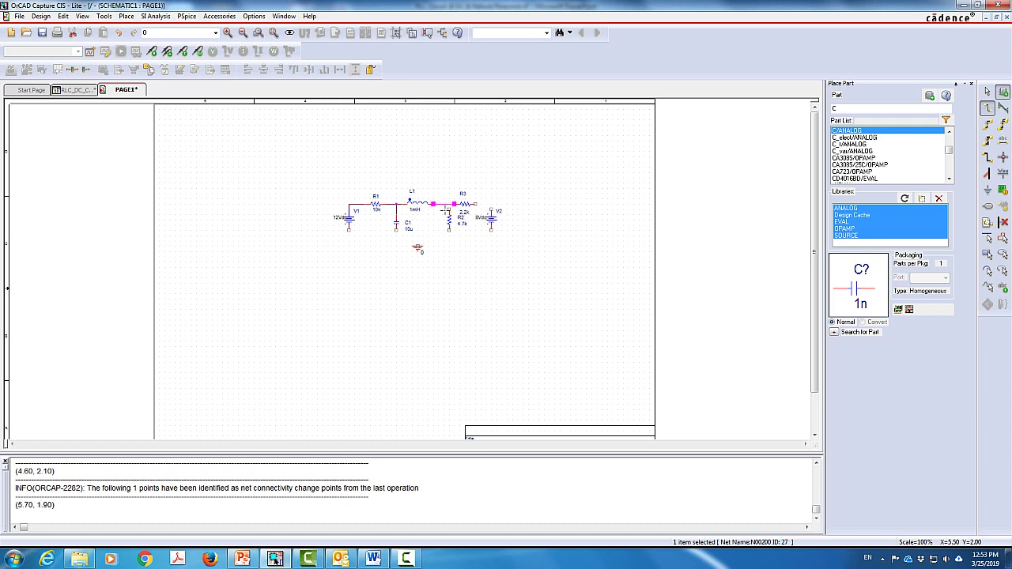
Step: Shift R2 under the L1–R3 wire, join R2's top pin to it, and connect R3 to V2
key("Escape")
left_click_drag(451, 223, 446, 227)
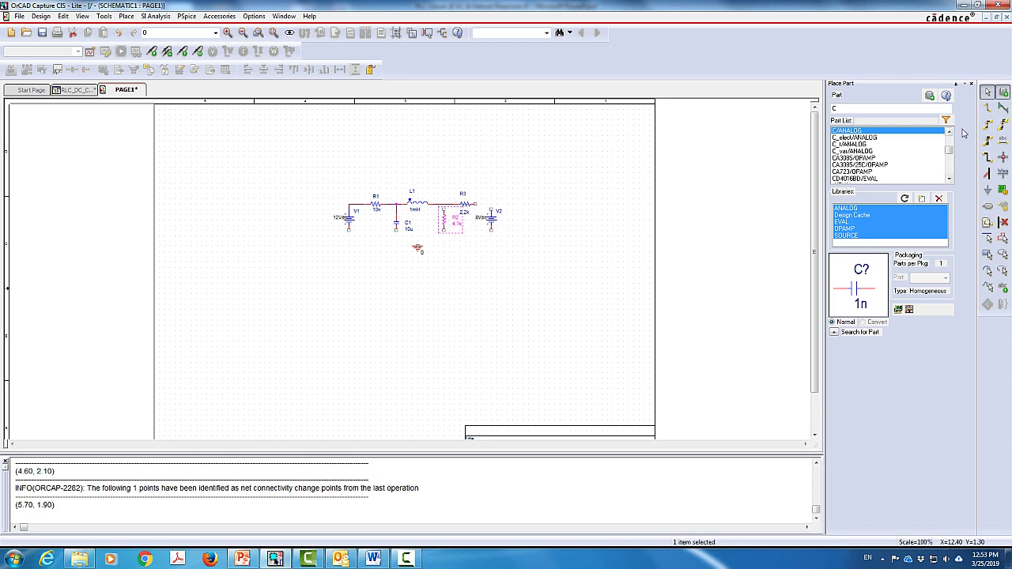
left_click(988, 108)
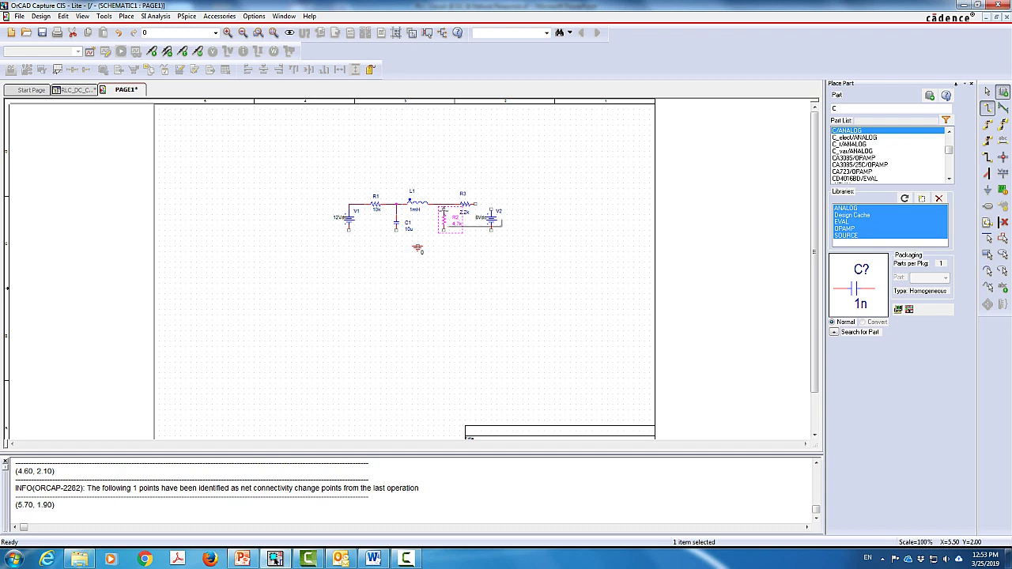
left_click(443, 212)
left_click(443, 204)
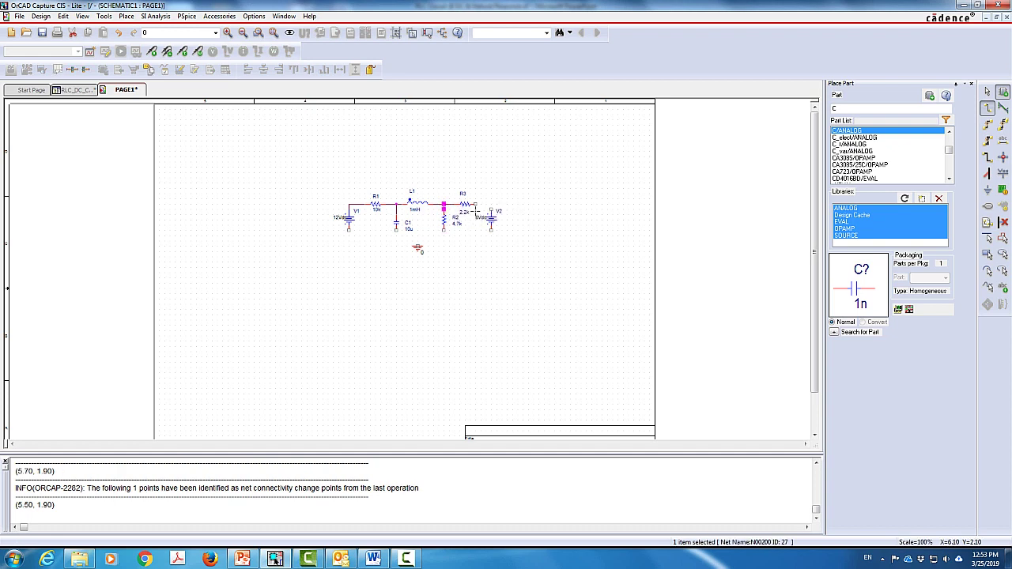
left_click(475, 204)
left_click(491, 205)
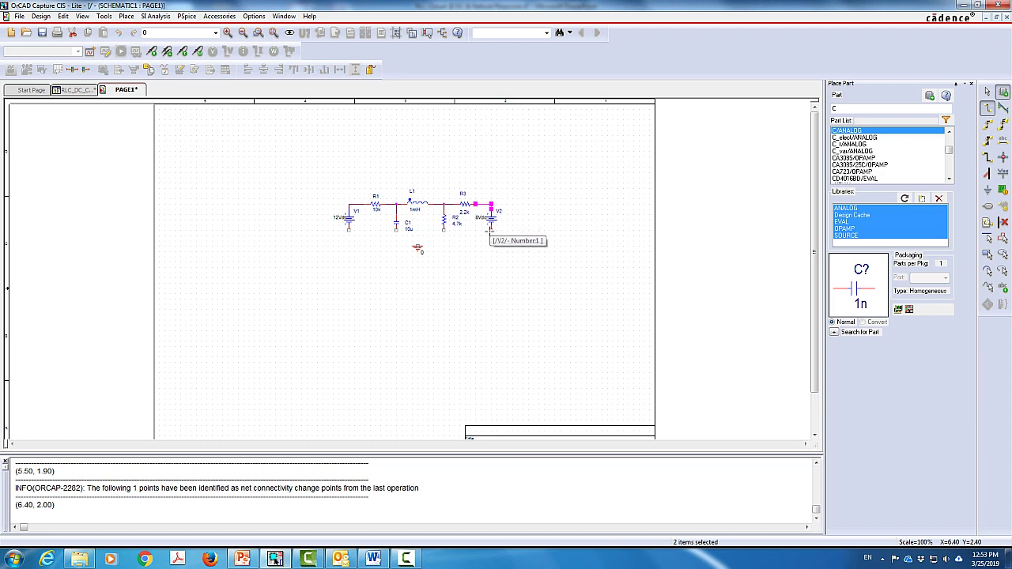
key("Escape")
Step: Run the bottom return wire from V2 to V1, tying in C1, R2 and ground
left_click(490, 237)
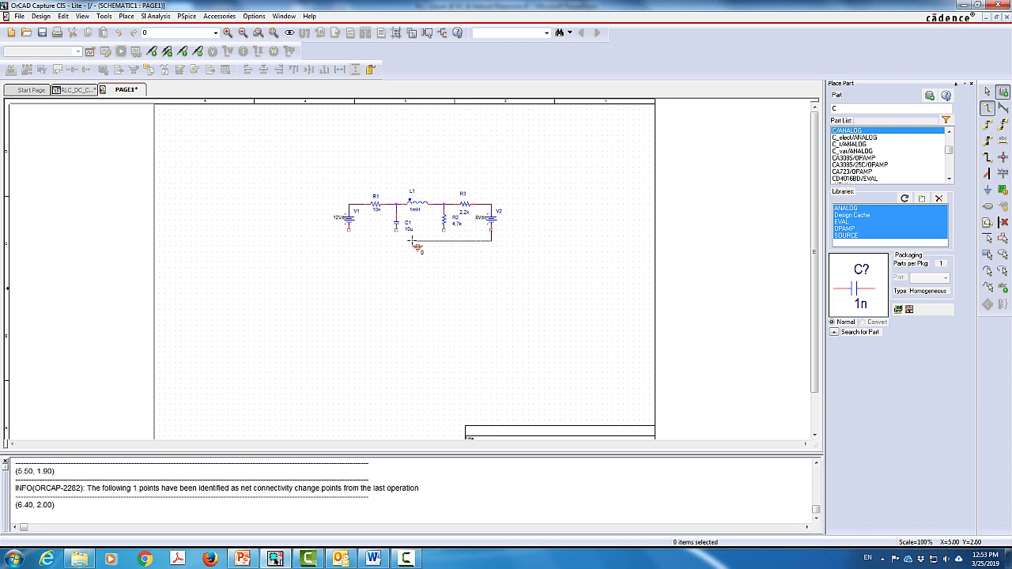
left_click(346, 239)
left_click(348, 229)
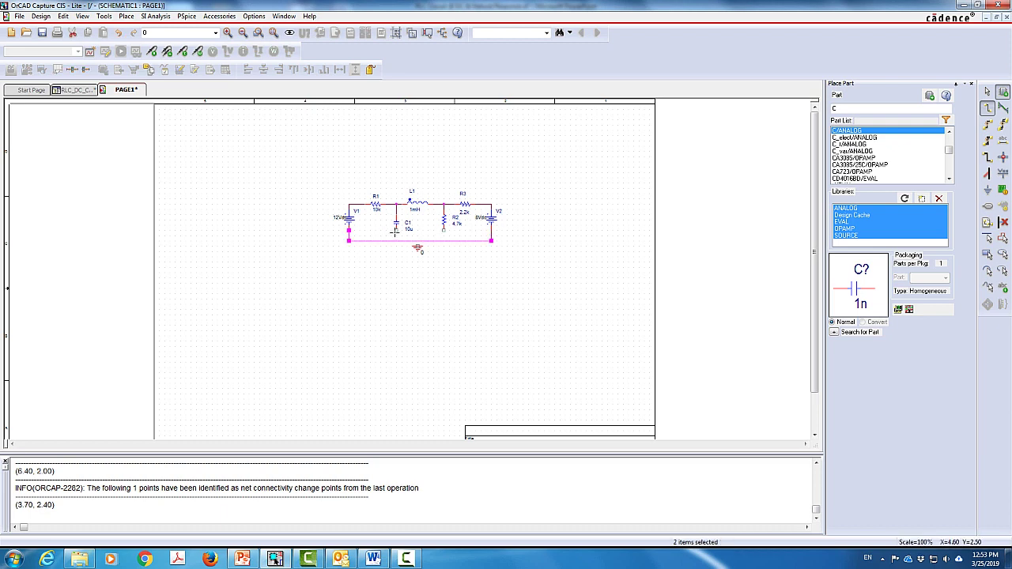
left_click(396, 235)
left_click(396, 239)
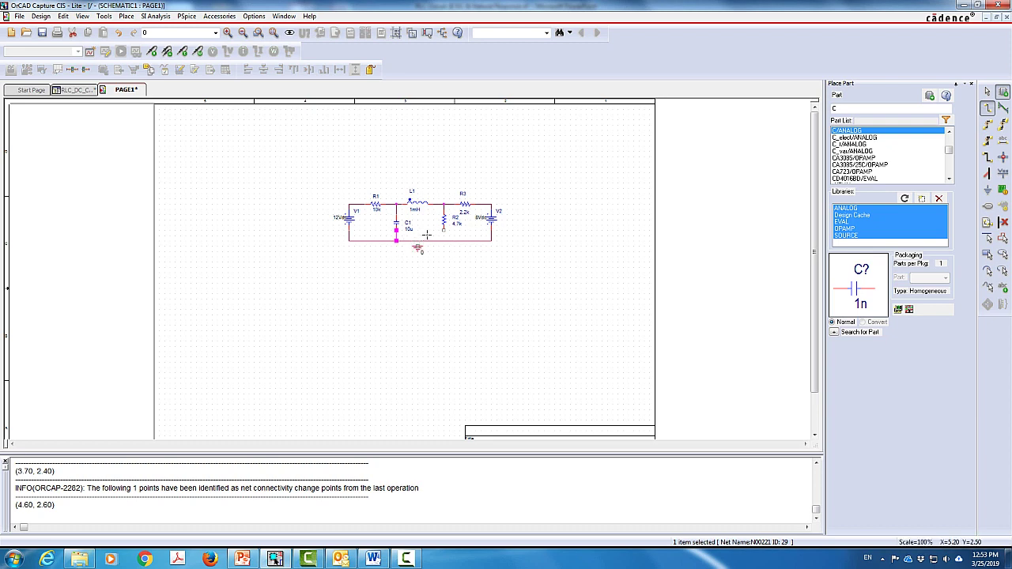
left_click(444, 230)
left_click(444, 240)
left_click(416, 245)
left_click(416, 240)
key("Escape")
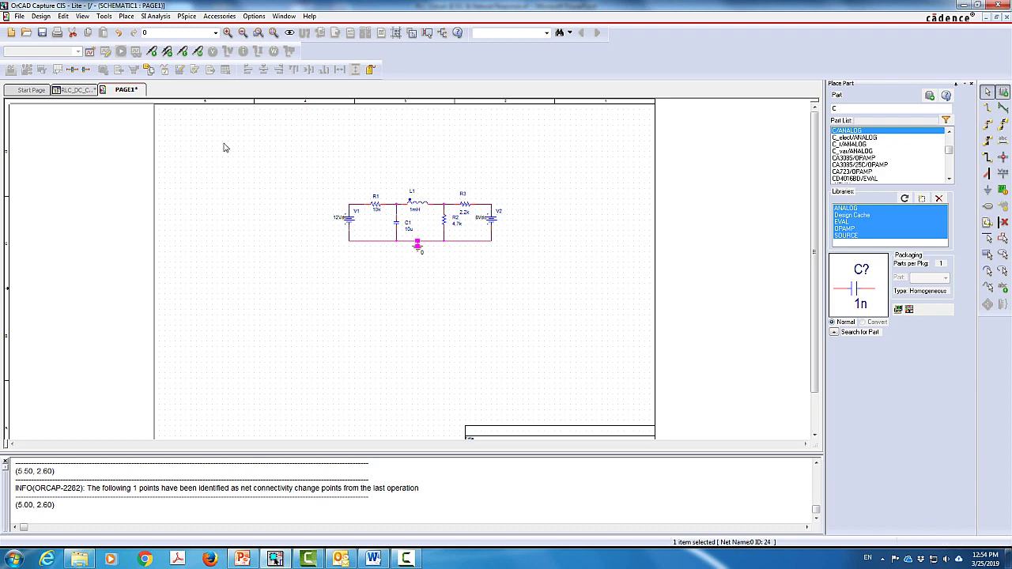
Step: Create simulation profile sim1 and accept its Transient settings running to 1000ns
left_click(91, 53)
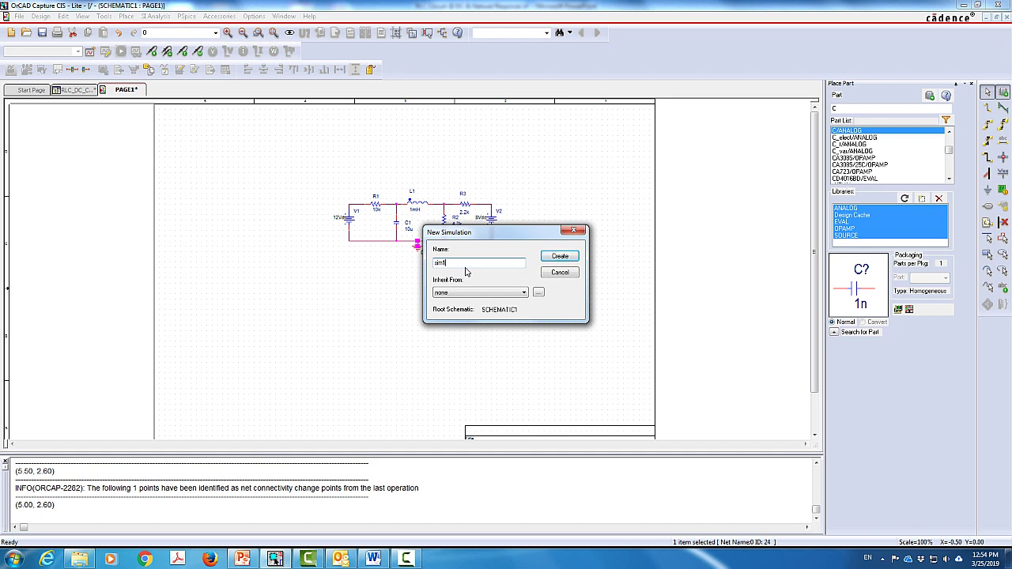
key("Return")
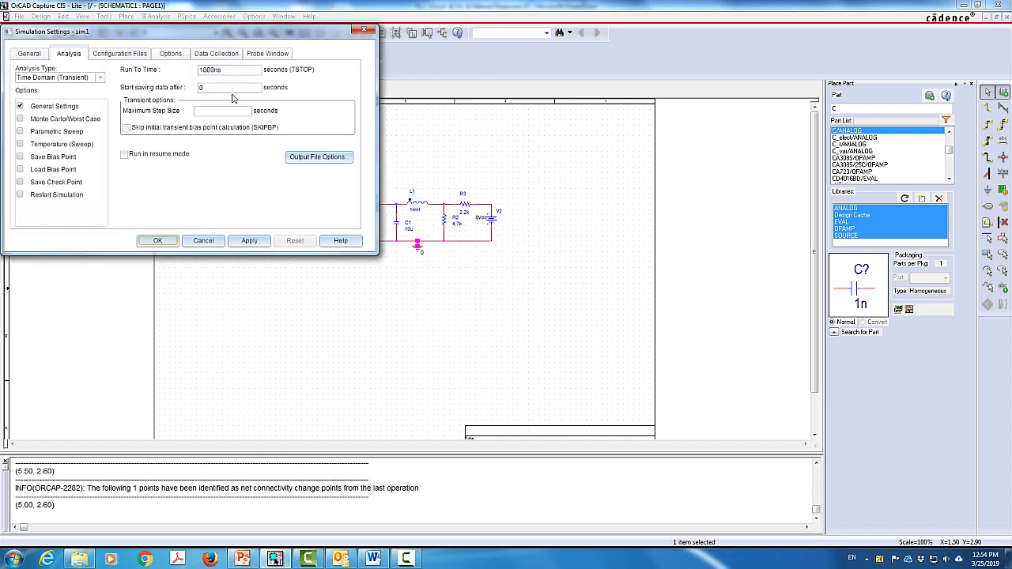
left_click_drag(235, 39, 496, 249)
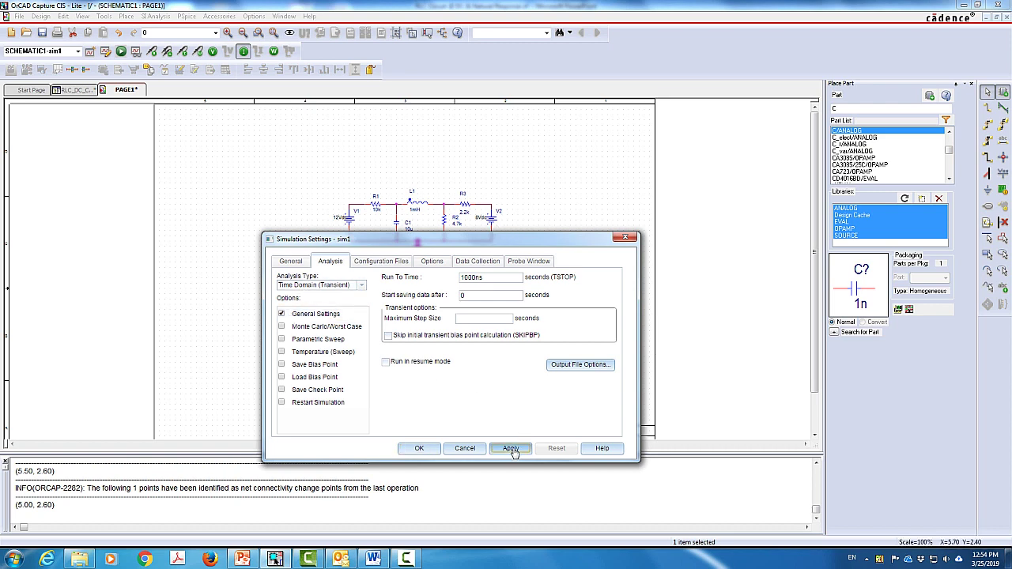
key("Return")
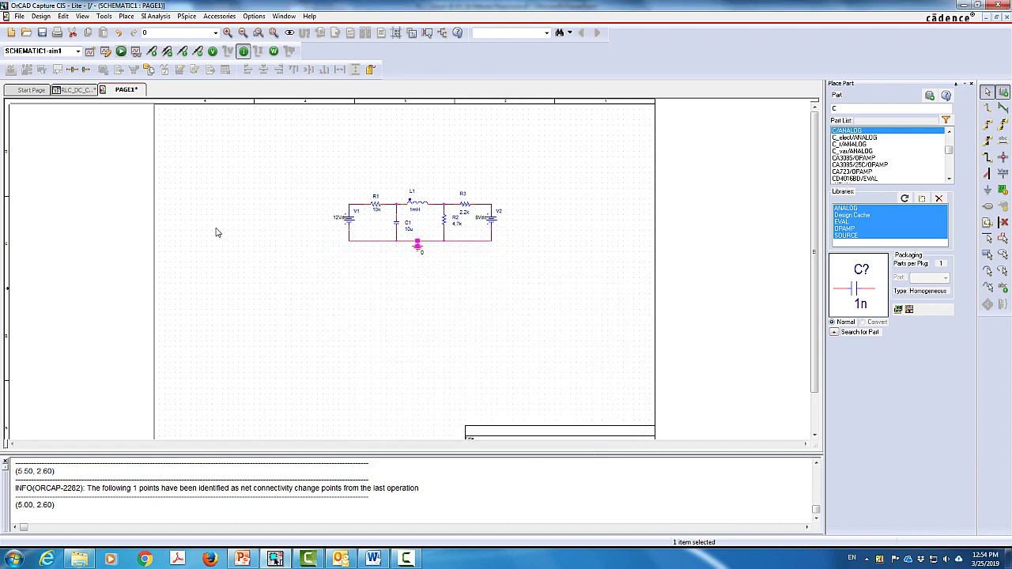
Step: Run PSpice and show only bias voltages (12.00V, 6.303V, 8.000V, 0V), zoomed in on the circuit
left_click(213, 50)
left_click(121, 53)
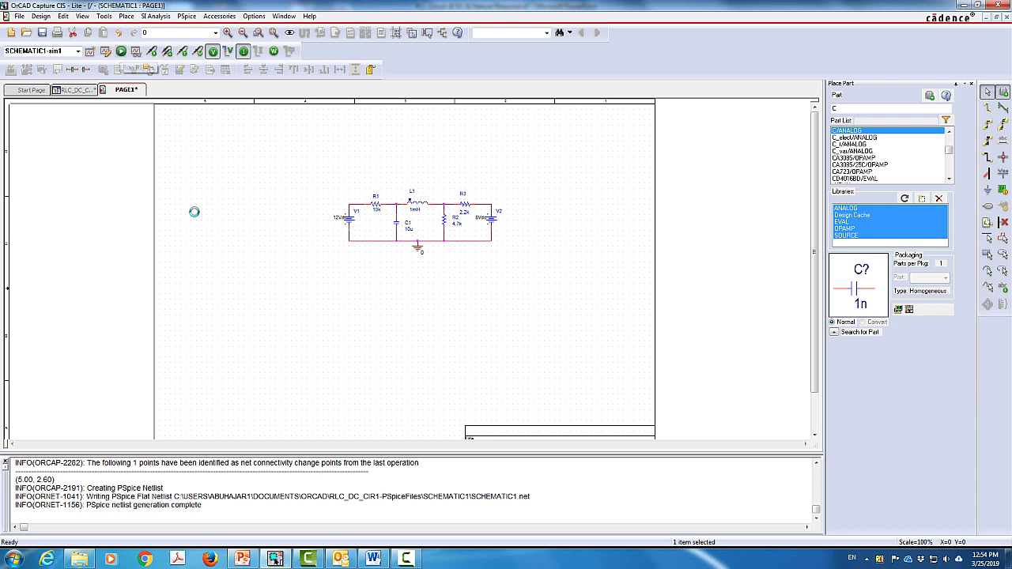
mouse_move(439, 559)
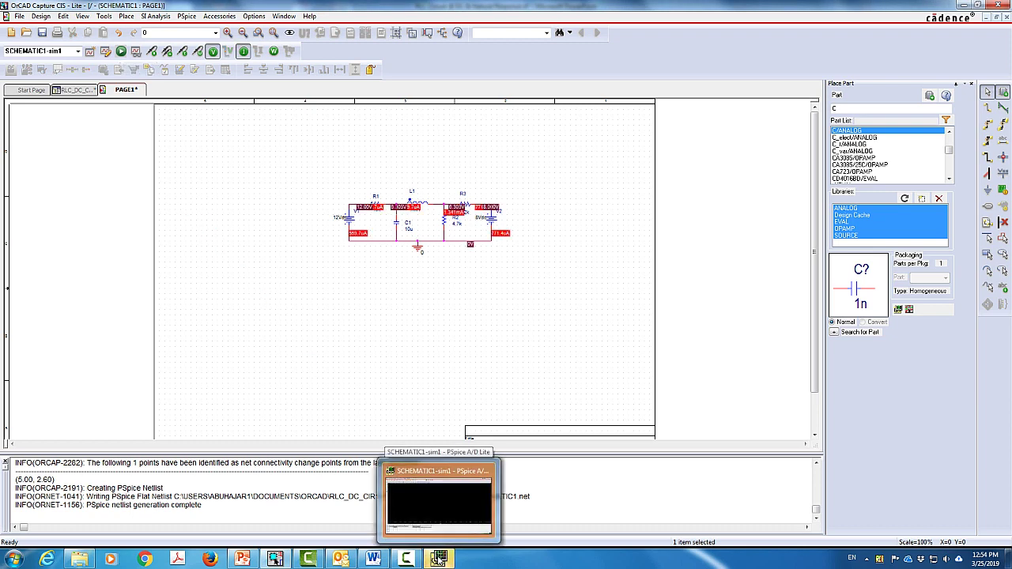
left_click(438, 558)
left_click(439, 558)
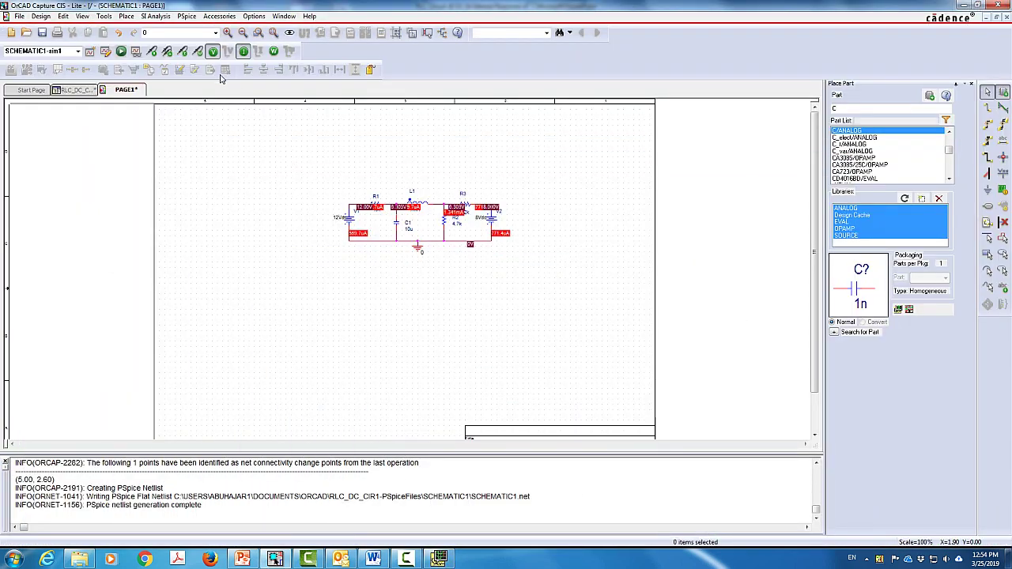
left_click(243, 51)
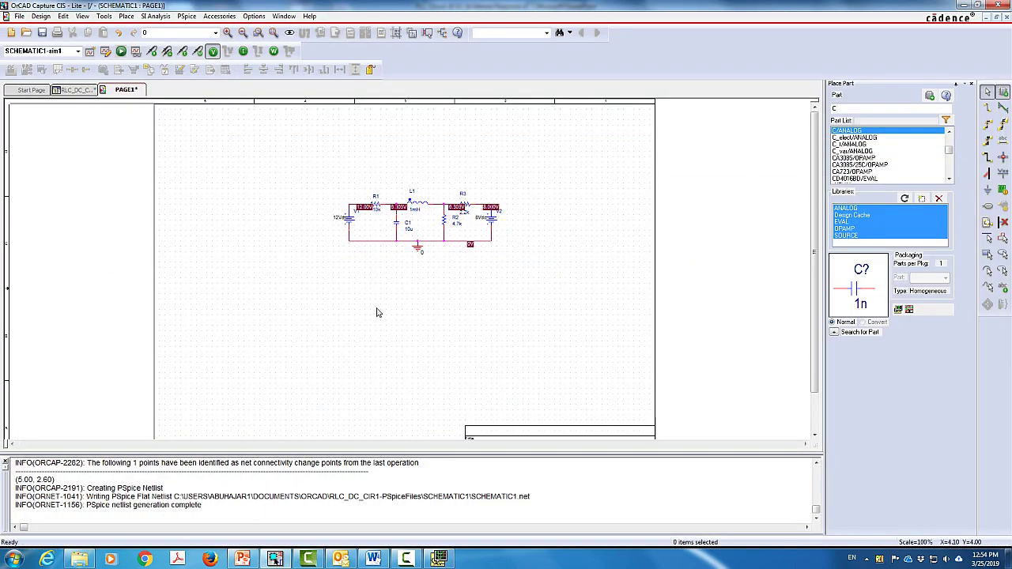
left_click(227, 34)
scroll(443, 240, "up", 5)
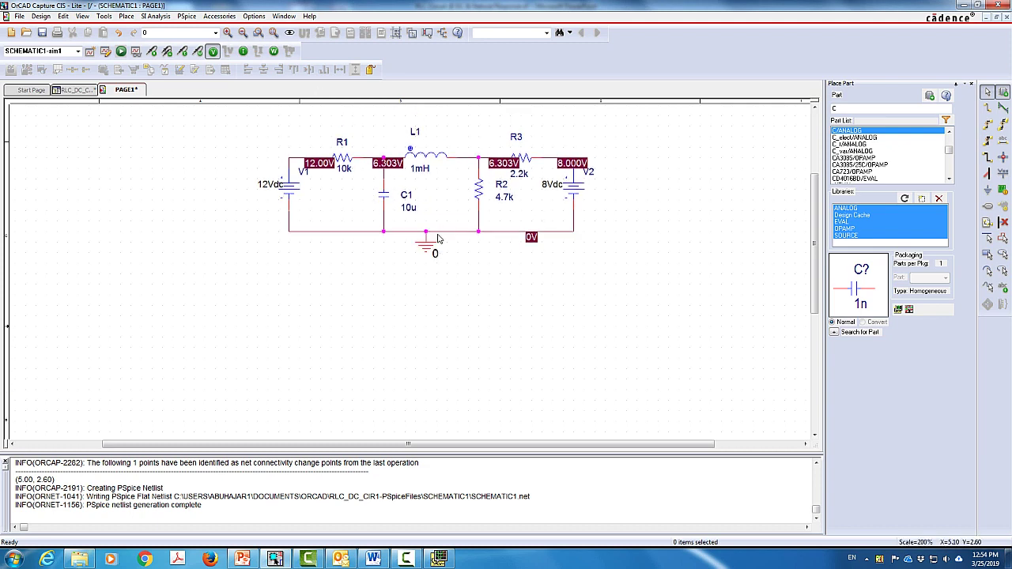
left_click(227, 33)
scroll(348, 261, "up", 3)
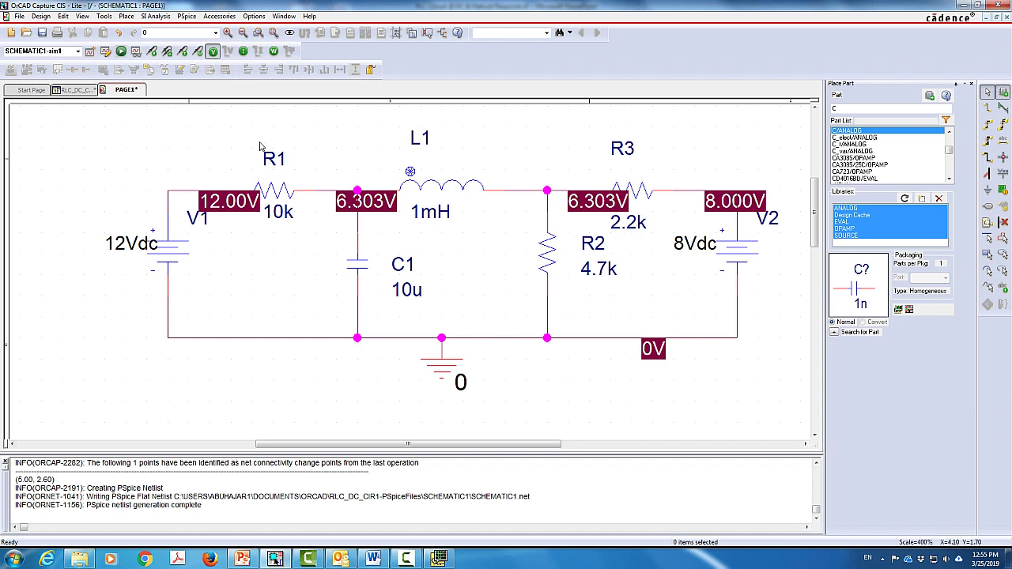
Step: Swap voltage labels for bias currents: 569.7uA (R1, L1), 1.341mA (R2), 771.4uA (R3)
left_click(213, 52)
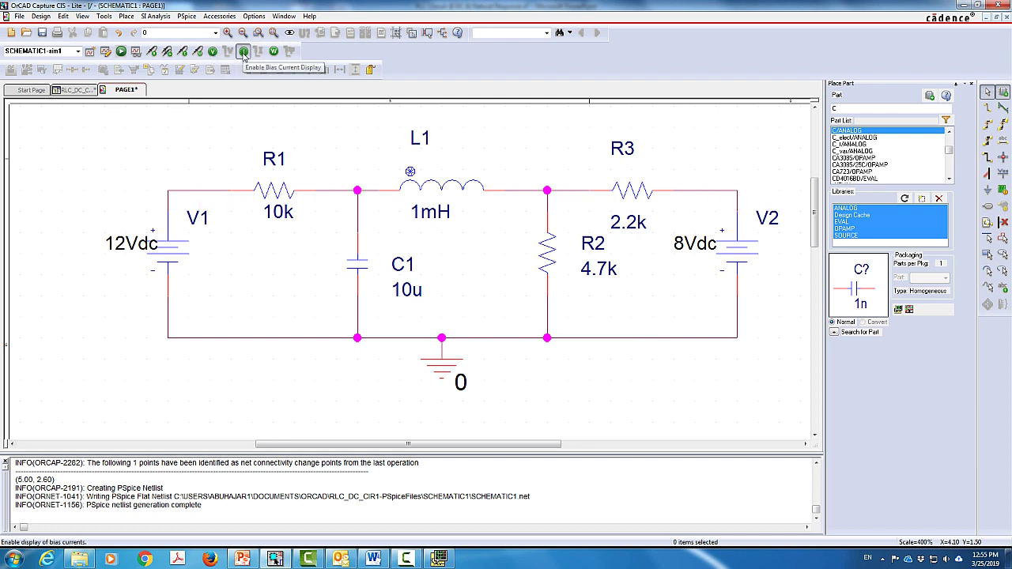
left_click(243, 52)
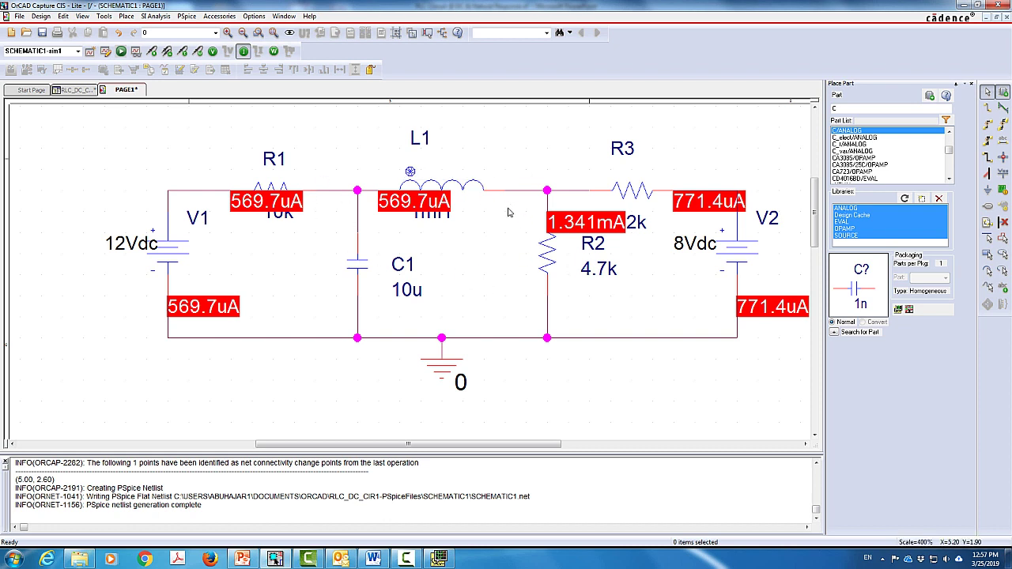
left_click(241, 51)
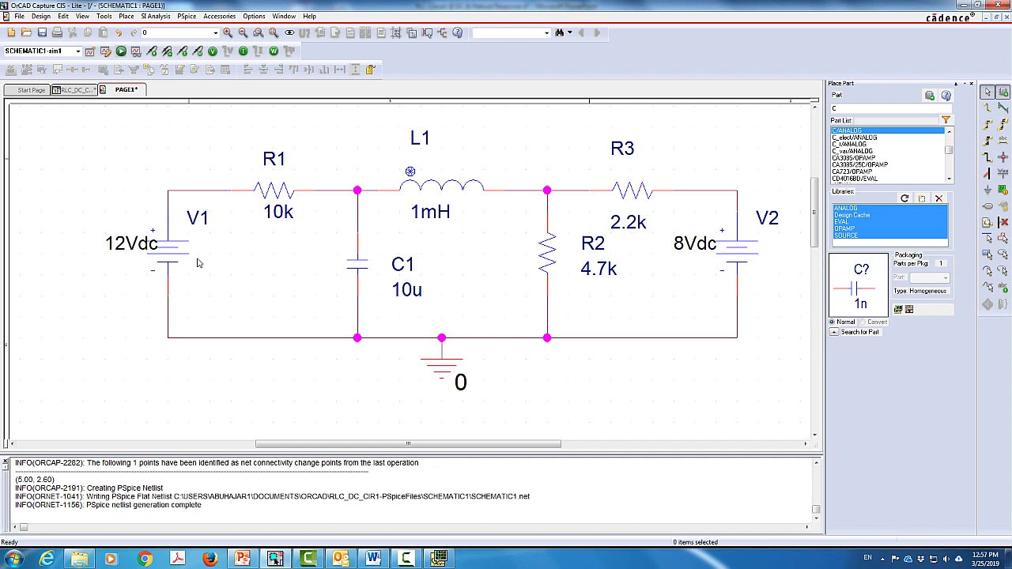